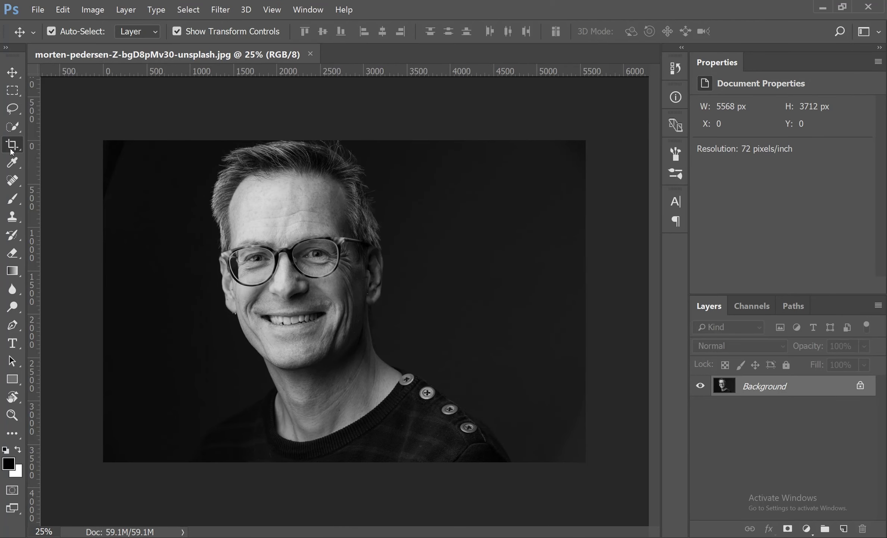
Step: Crop the portrait to 2760 × 2720 px around the man's head and shoulders
right_click(13, 145)
click(71, 145)
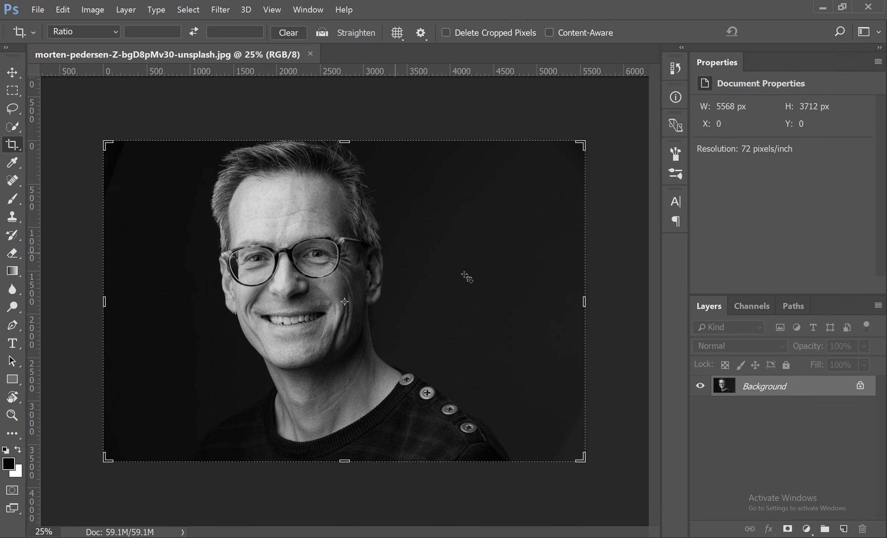
drag(584, 301, 502, 298)
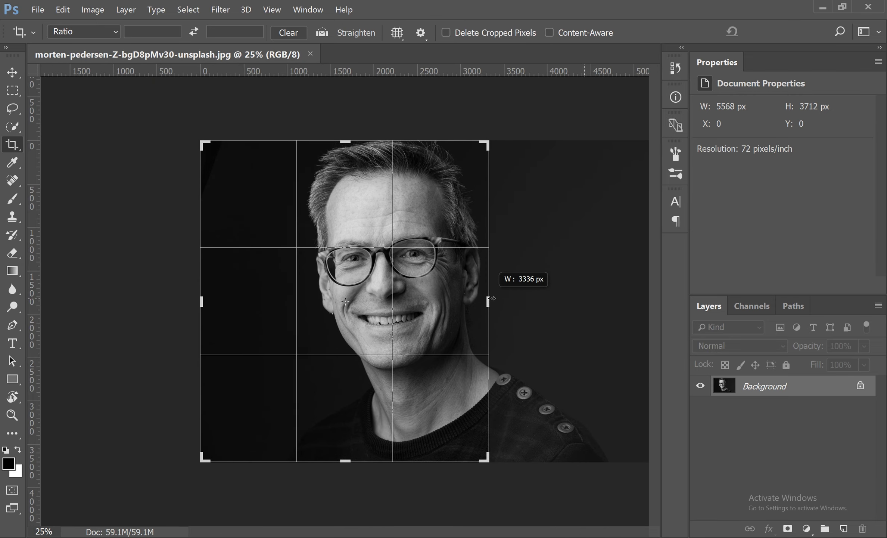
drag(190, 300, 227, 300)
drag(345, 461, 350, 418)
key(Return)
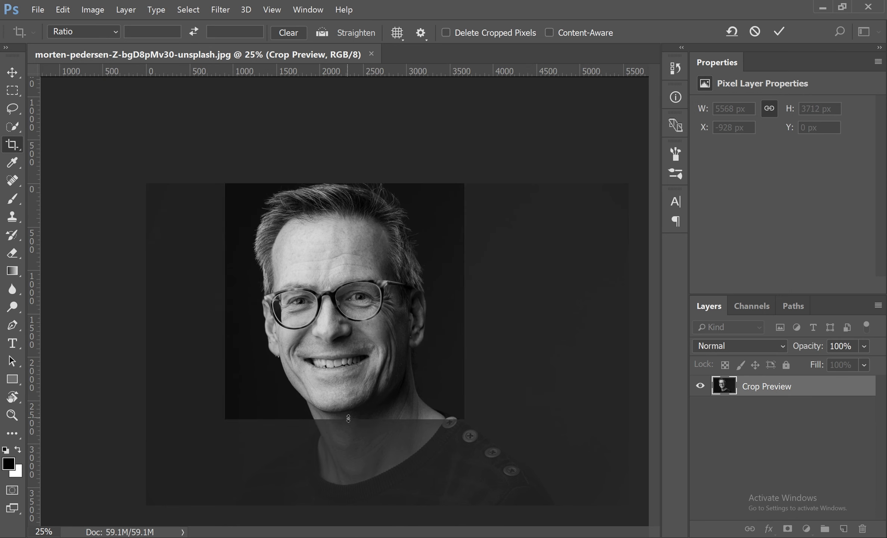
key(v)
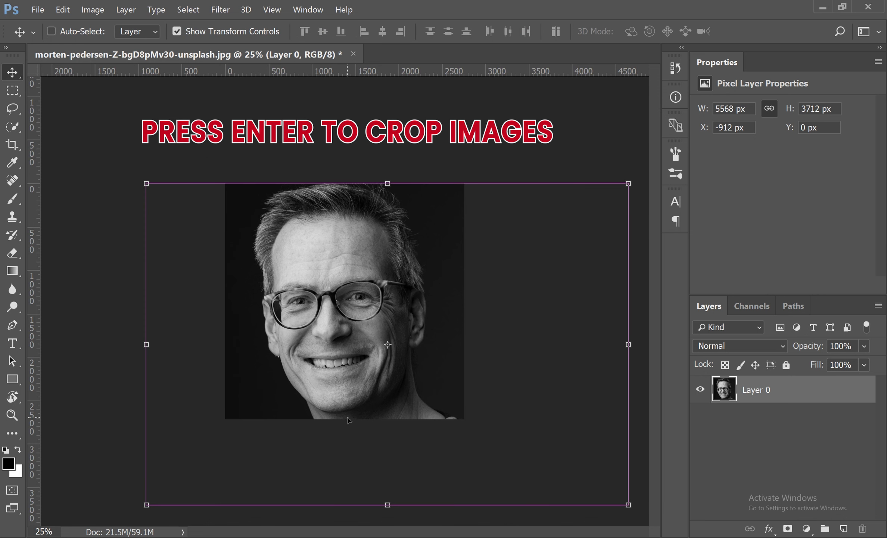
scroll(351, 422, up, 1)
Step: Select the whole portrait on Layer 0 and duplicate it with Ctrl+J as Layer 1
click(537, 363)
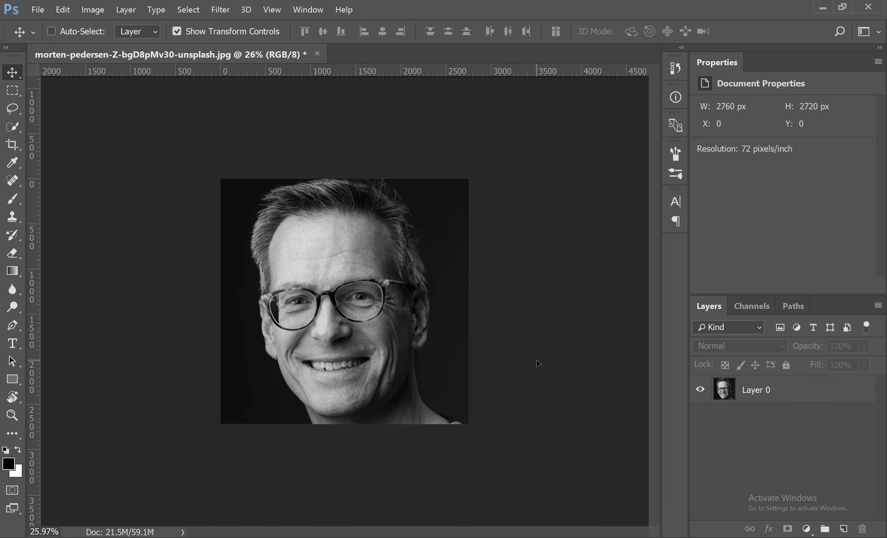
key(ctrl+0)
click(498, 244)
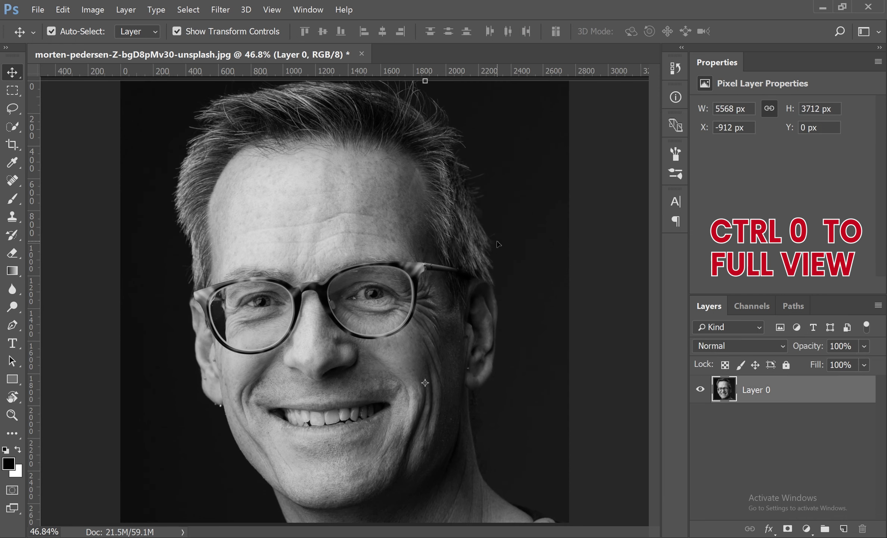
click(22, 93)
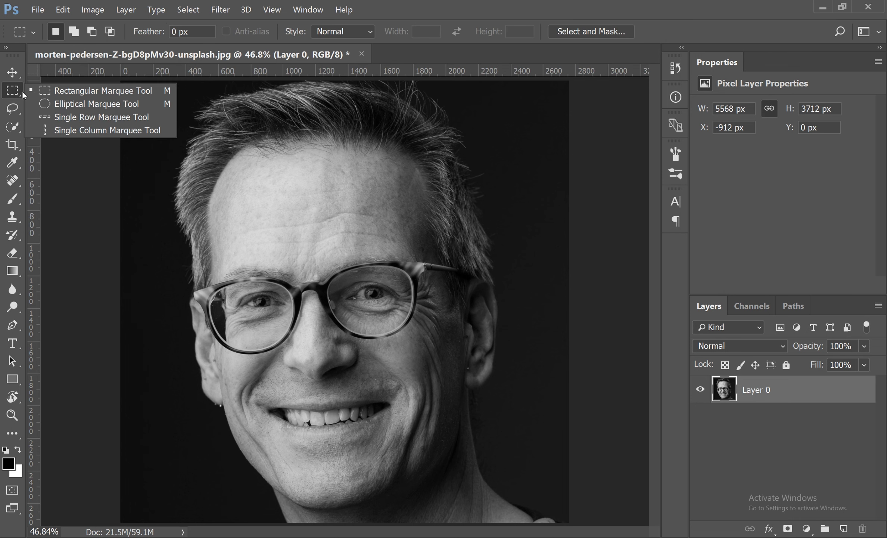
key(ctrl+minus)
right_click(16, 89)
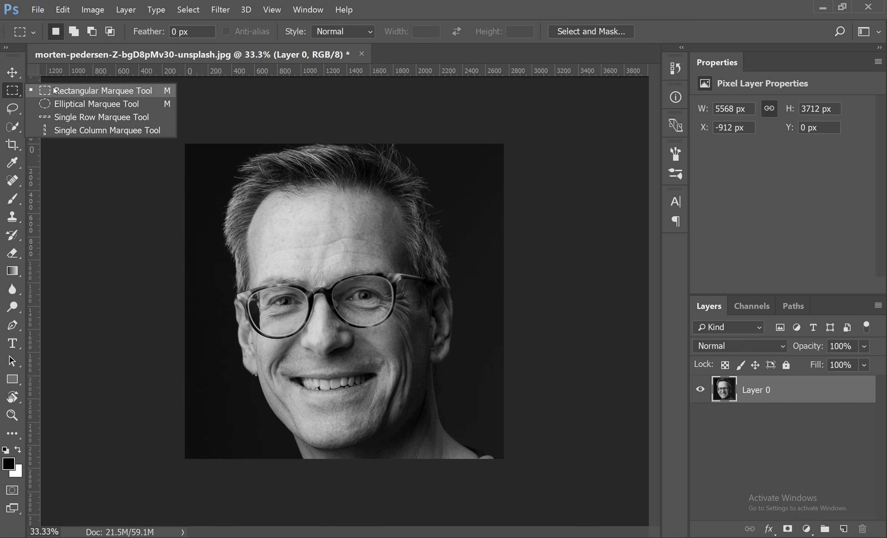
drag(185, 143, 552, 466)
key(ctrl+j)
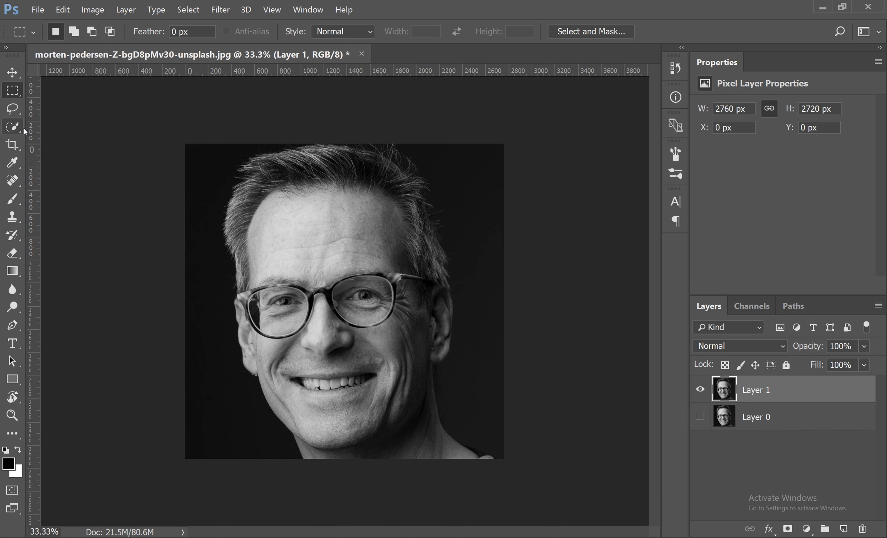
key(ctrl+0)
click(12, 143)
Step: Place a vertical guide from the left ruler at the portrait's centre, about X 1380 px
click(64, 144)
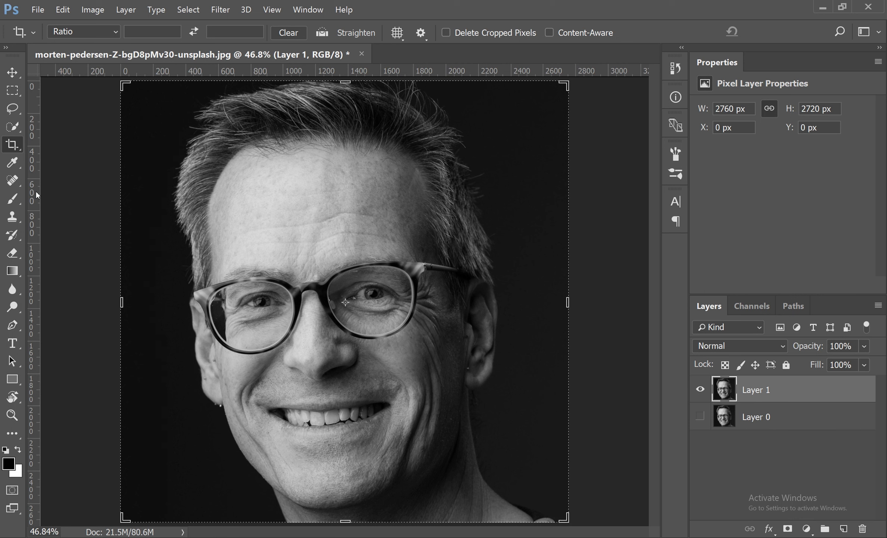
drag(36, 195, 343, 201)
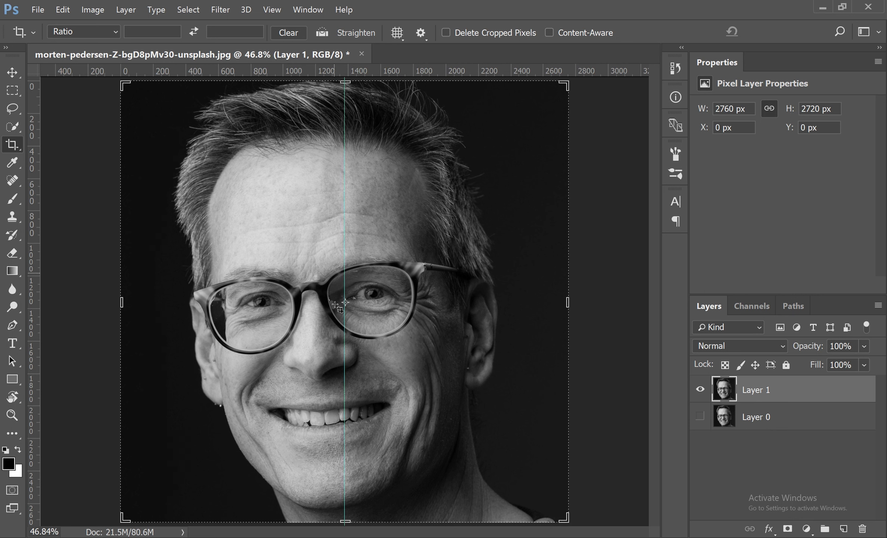
click(13, 72)
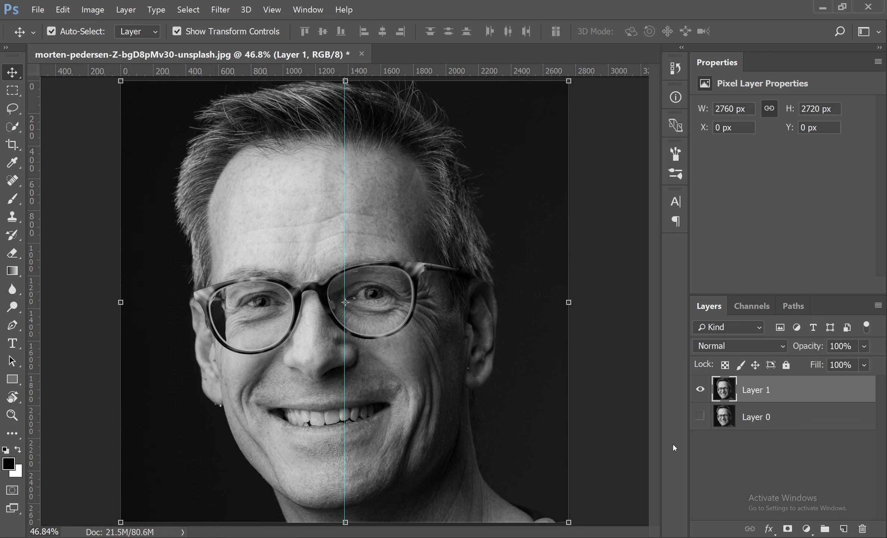
key(ctrl+minus)
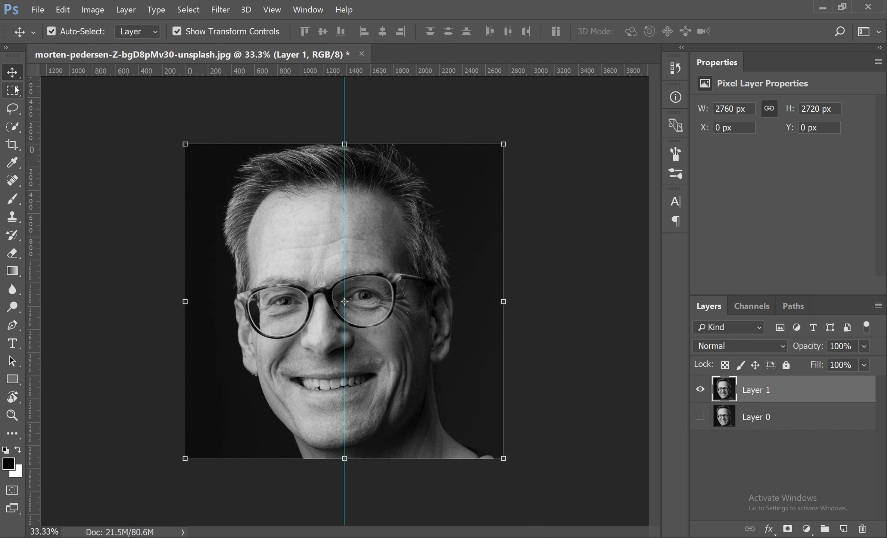
click(17, 96)
Step: Select the portrait's left half up to the guide and add a new empty Layer 2
click(49, 91)
mouse_move(185, 144)
mouse_down()
mouse_move(305, 325)
mouse_move(344, 458)
mouse_up()
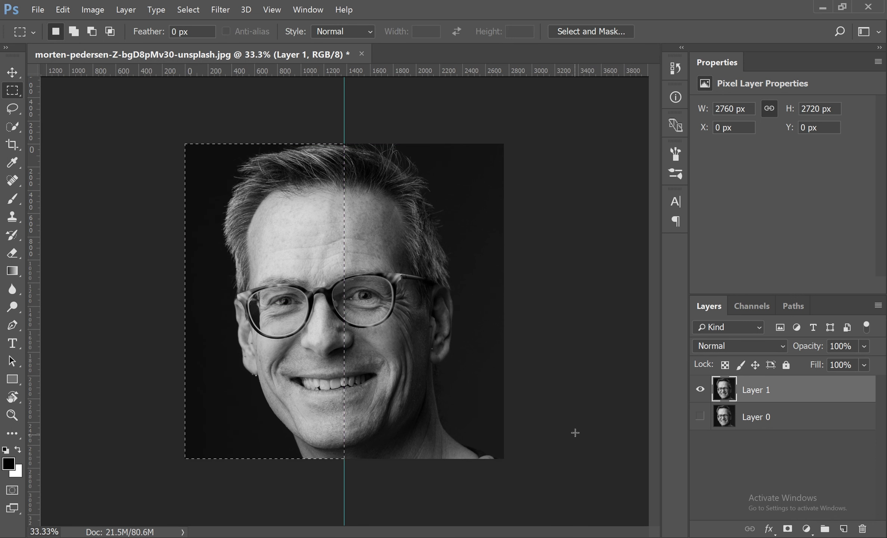
click(843, 528)
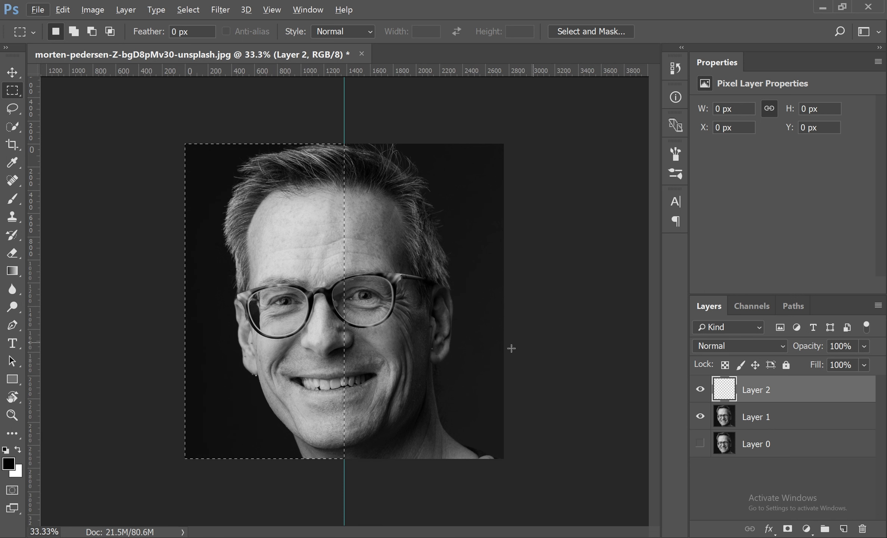
Step: Set the foreground to black #000000, fill the selection with it, and deselect
click(8, 462)
text(b29393)
drag(536, 188, 659, 297)
key(Return)
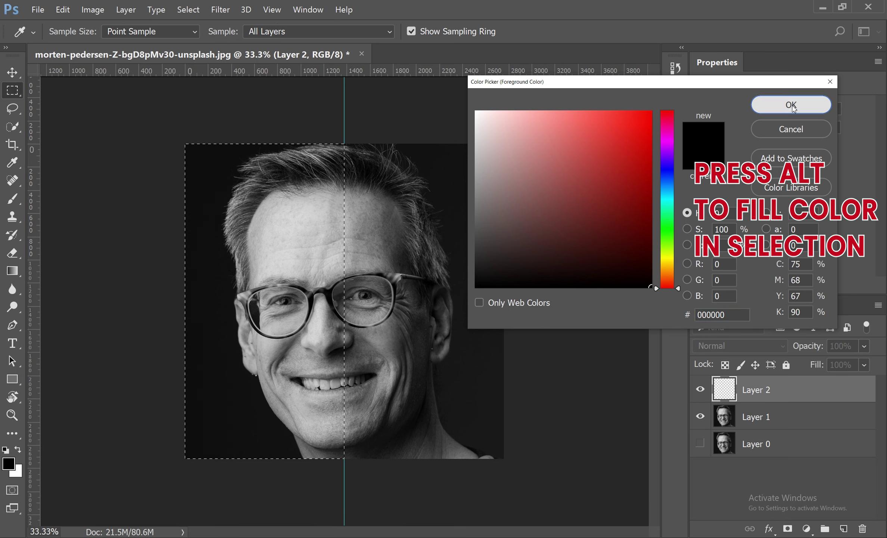
key(m)
key(alt+BackSpace)
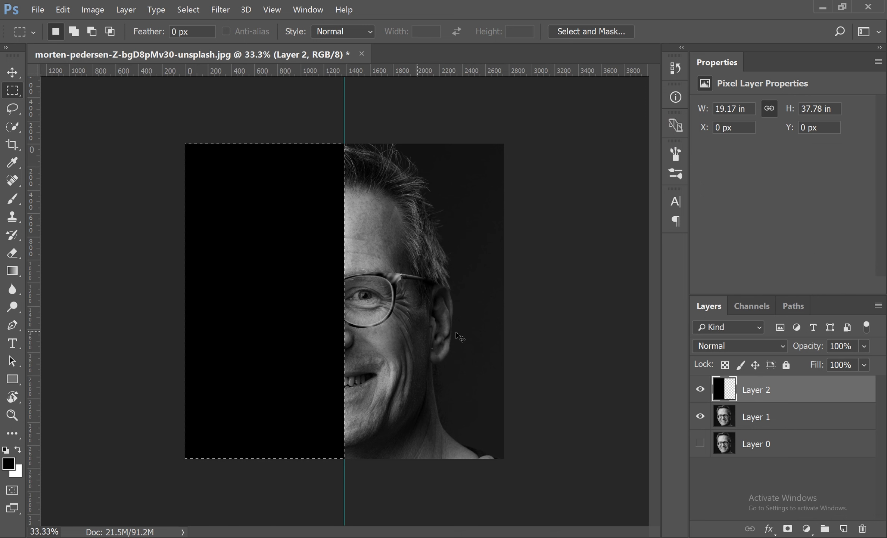
key(ctrl+d)
key(v)
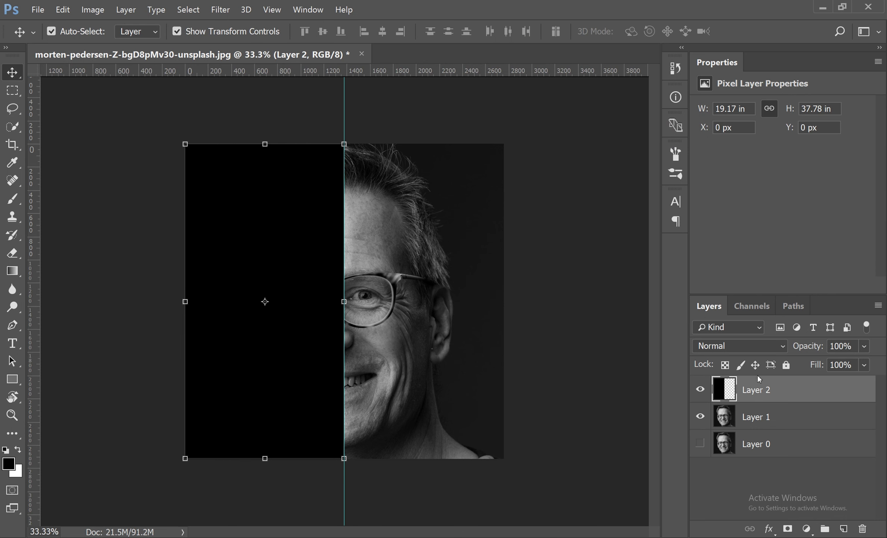
Step: Add a new layer and start a white (#ffffff) text entry on the black half
click(844, 528)
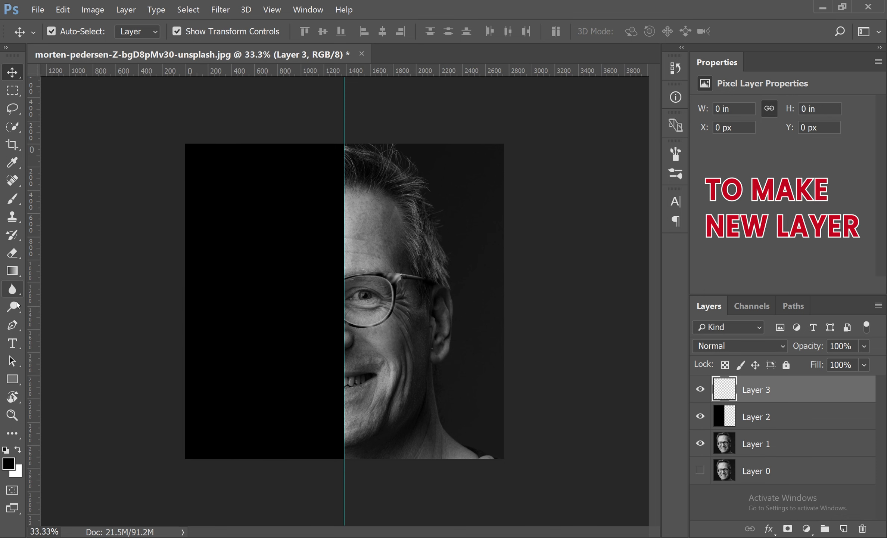
click(13, 343)
click(67, 344)
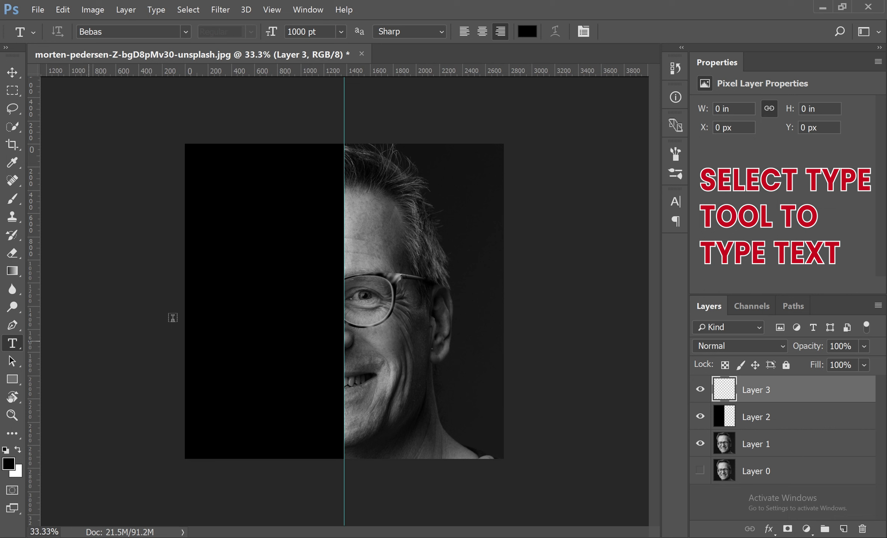
click(289, 182)
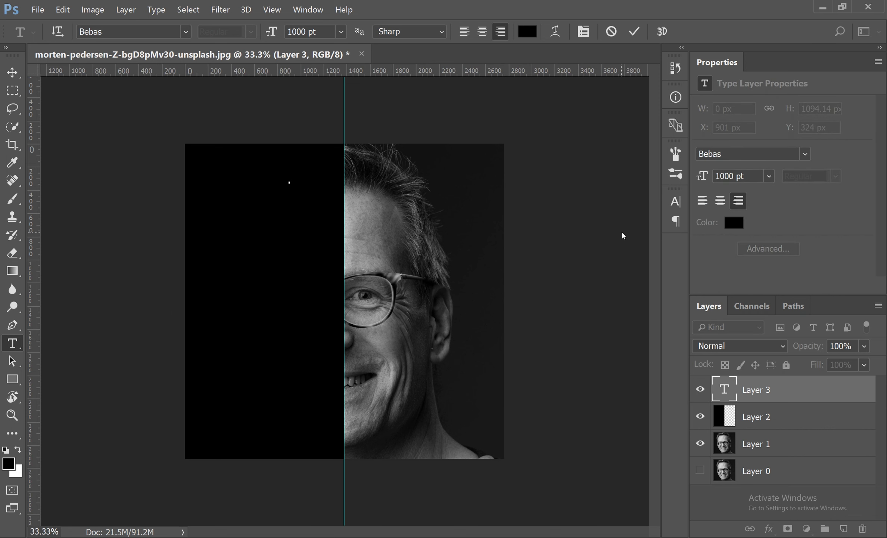
click(734, 223)
text(ffffff)
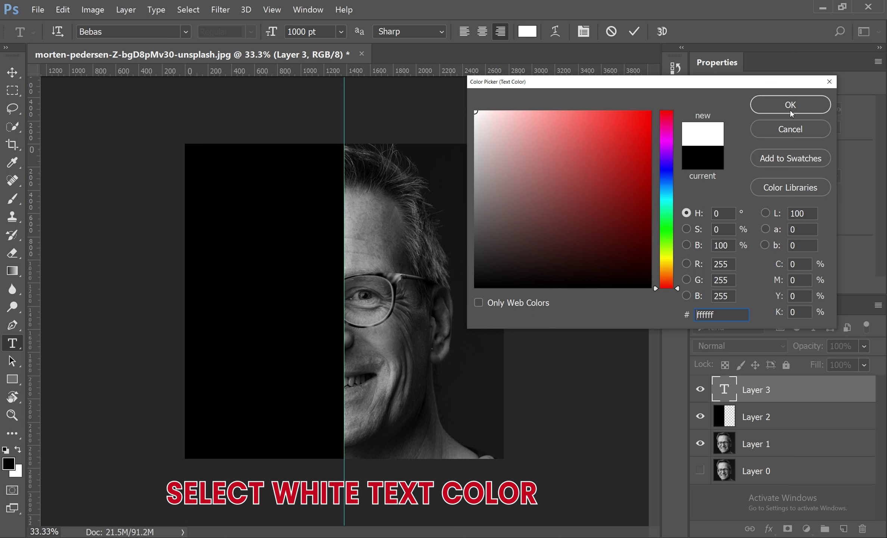
click(790, 105)
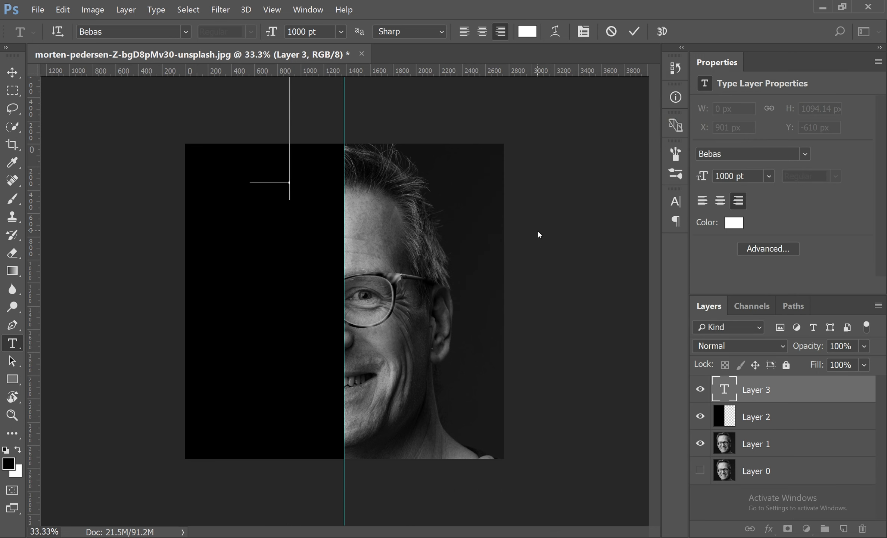
Step: Type JUST, DO, IT and BABY on separate lines, commit, and drag the text onto the canvas
text(JUST)
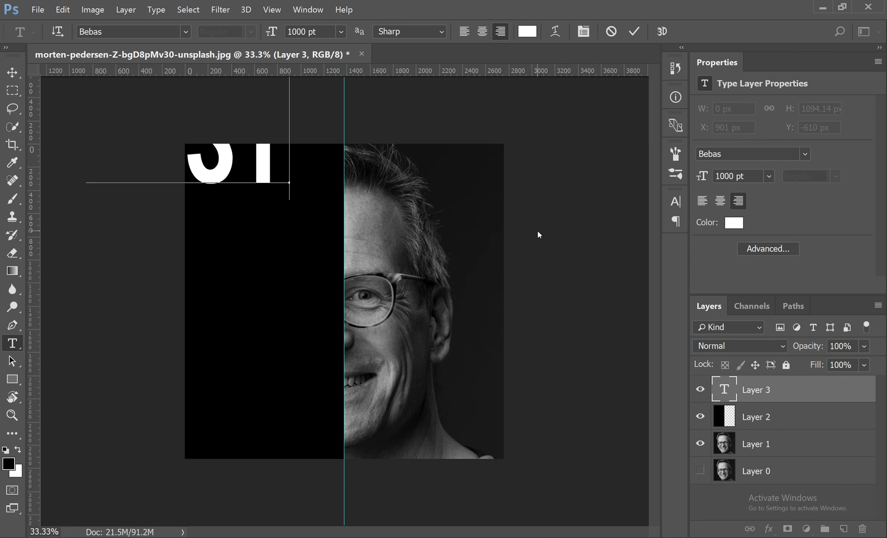
key(Return)
text(DO)
key(Return)
text(IT)
key(Return)
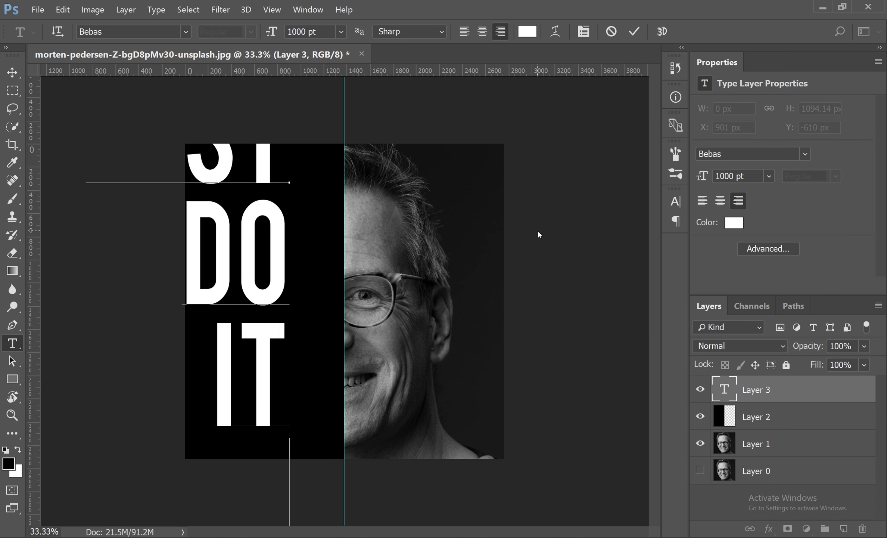
text(ADV)
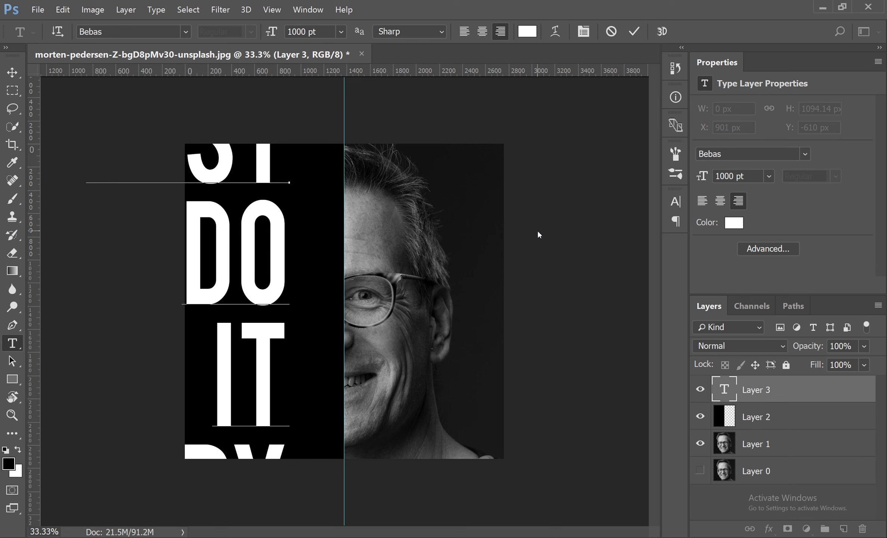
key(ctrl+Return)
key(v)
drag(271, 230, 347, 302)
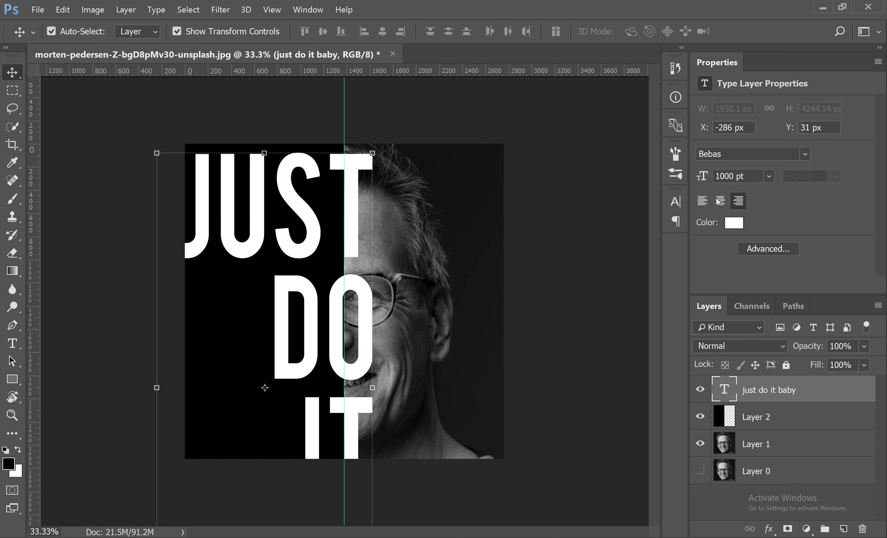
Step: Shrink the slogan text to 500 pt and move it up and left onto the black half
click(770, 175)
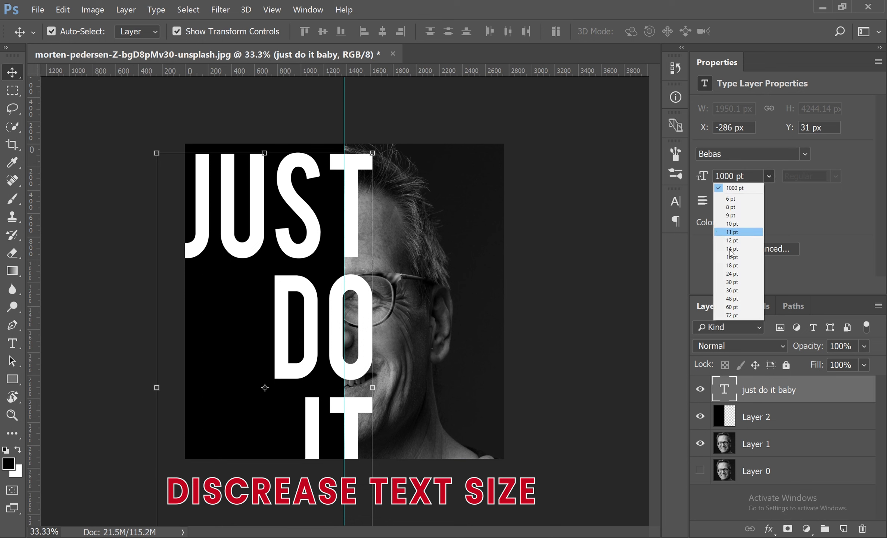
click(732, 315)
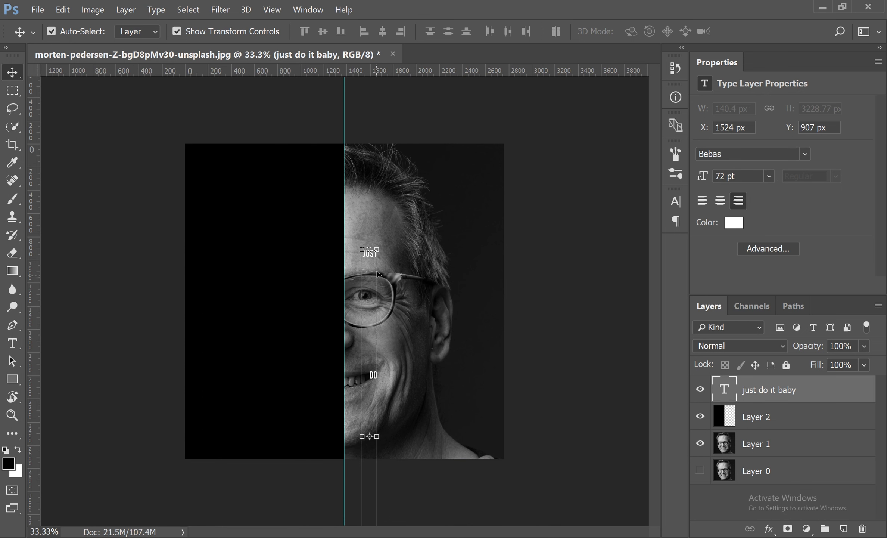
click(373, 255)
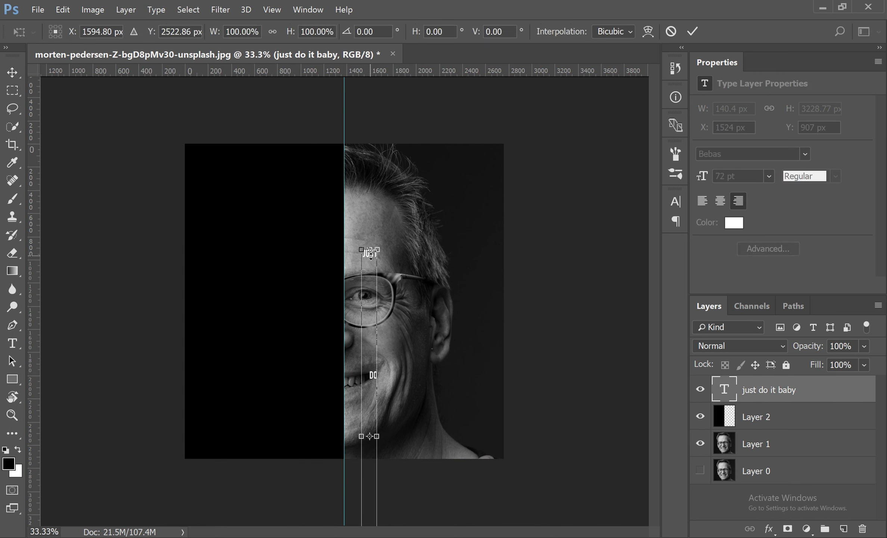
key(Return)
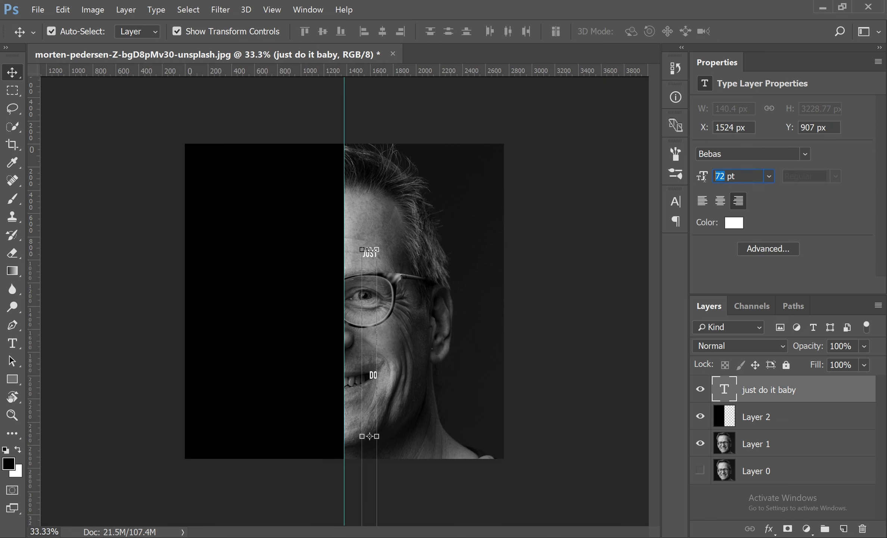
text(500)
key(Return)
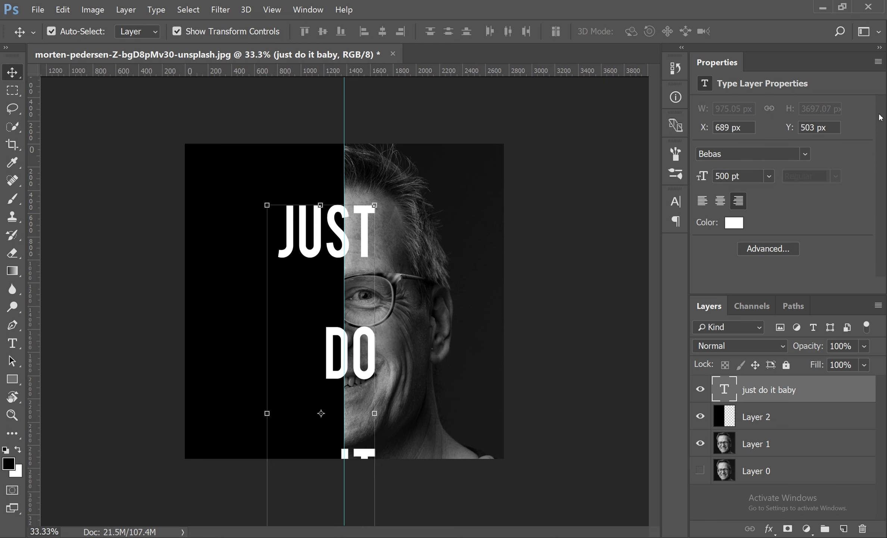
drag(348, 242, 315, 189)
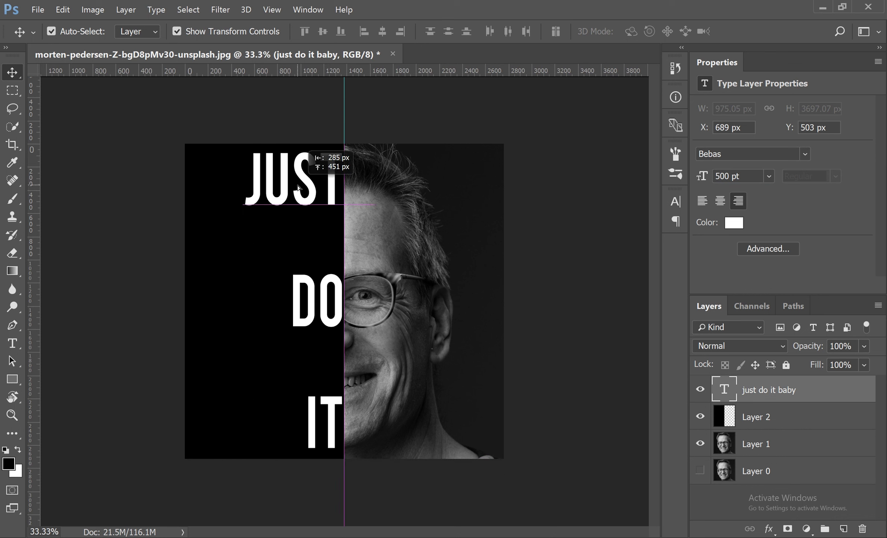
Step: In the Character panel, try leading 450/650 pt and font sizes 600/700 pt, then move the text down
click(675, 201)
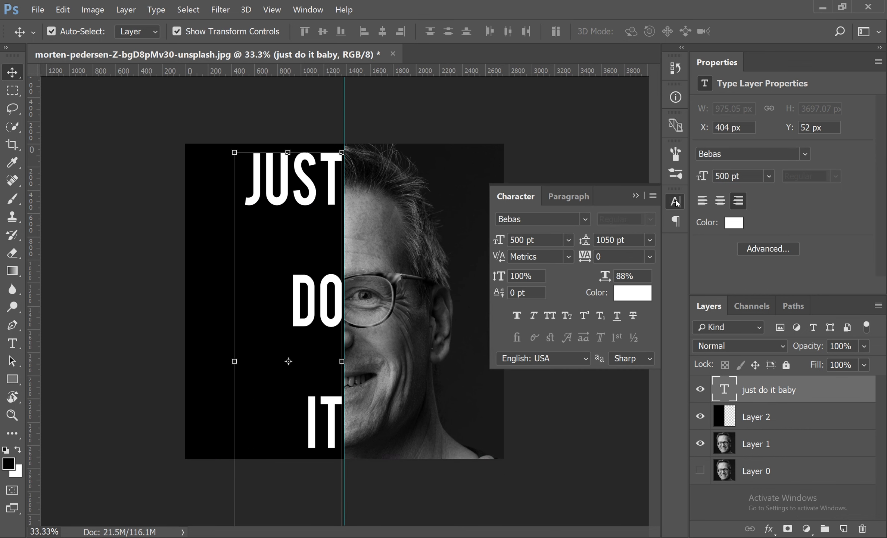
double_click(617, 239)
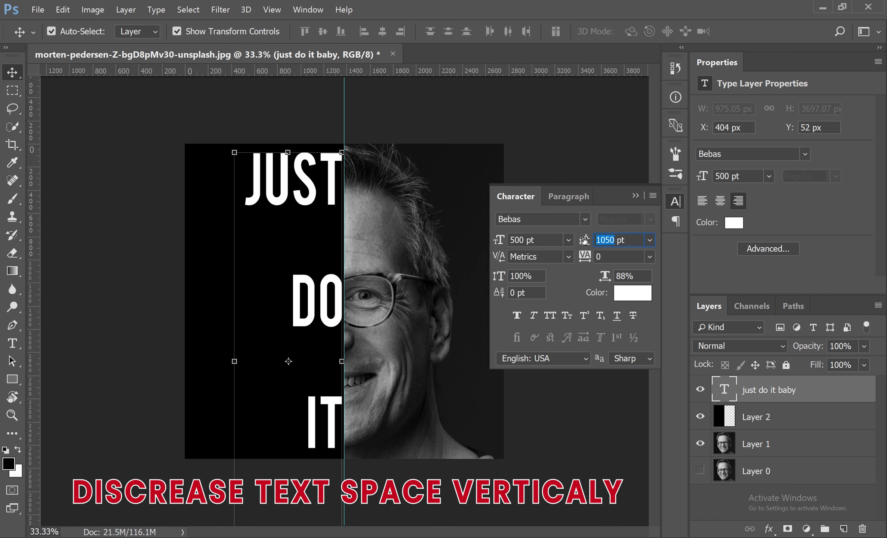
text(4)
key(Return)
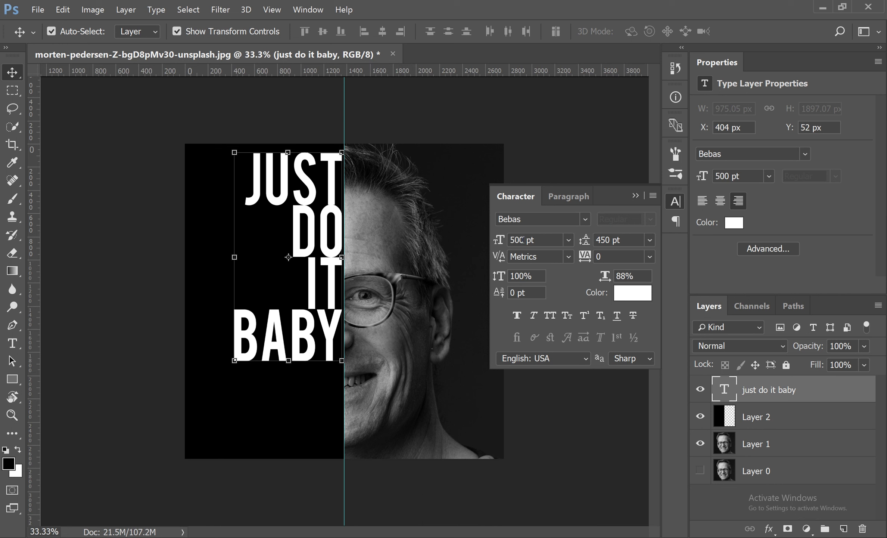
text(600)
key(Return)
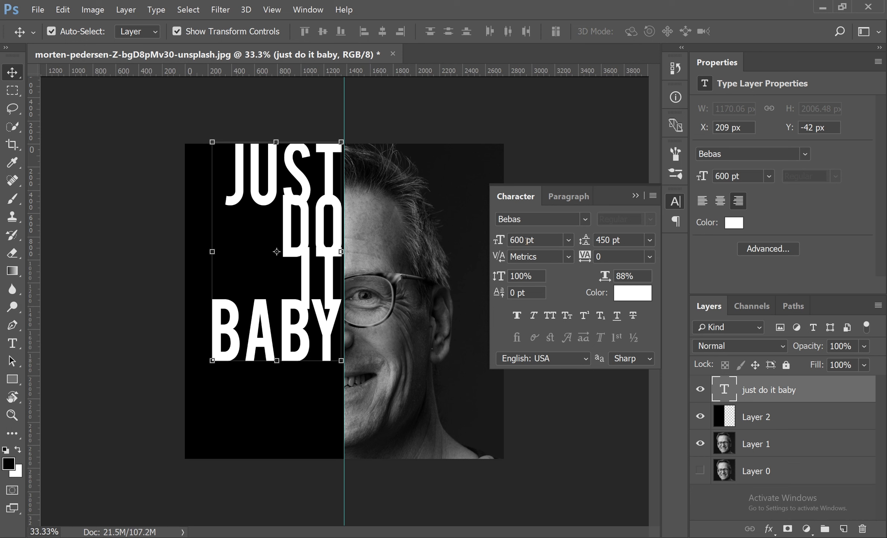
text(700)
key(Return)
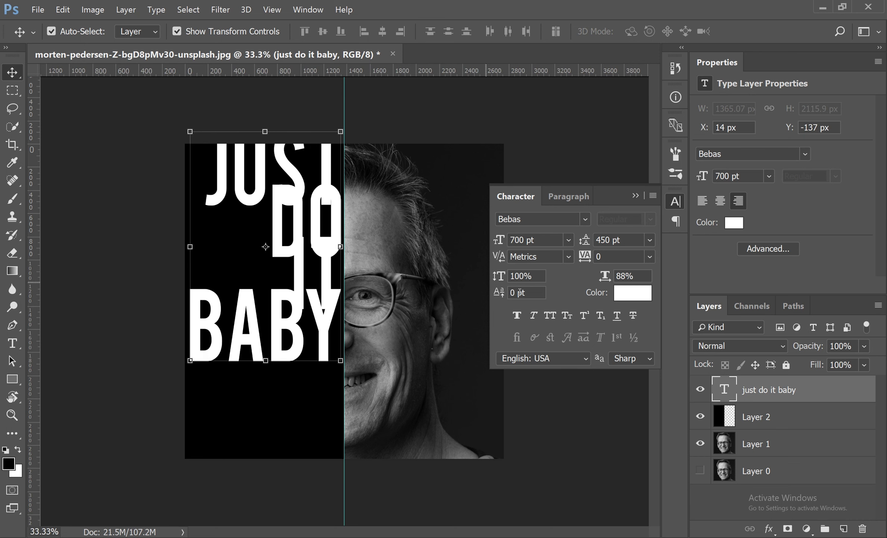
drag(609, 240, 597, 240)
text(650)
key(Return)
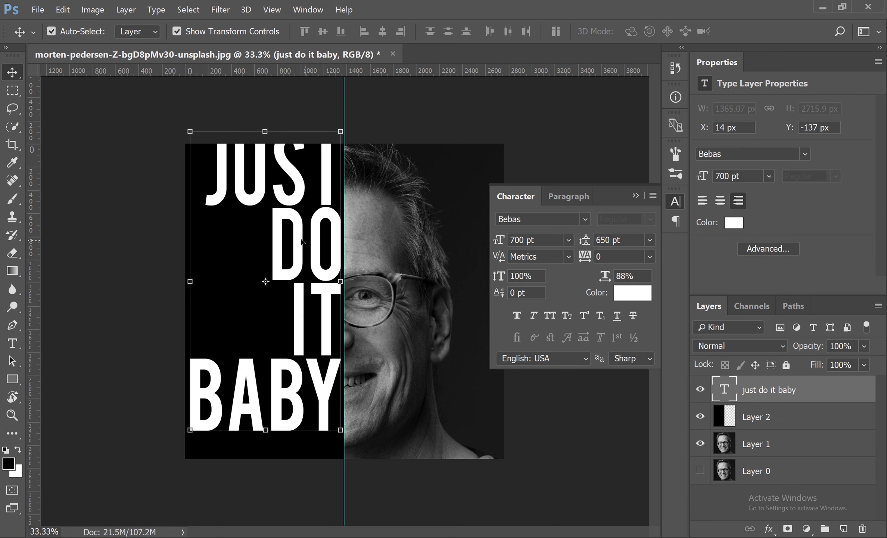
drag(318, 230, 321, 249)
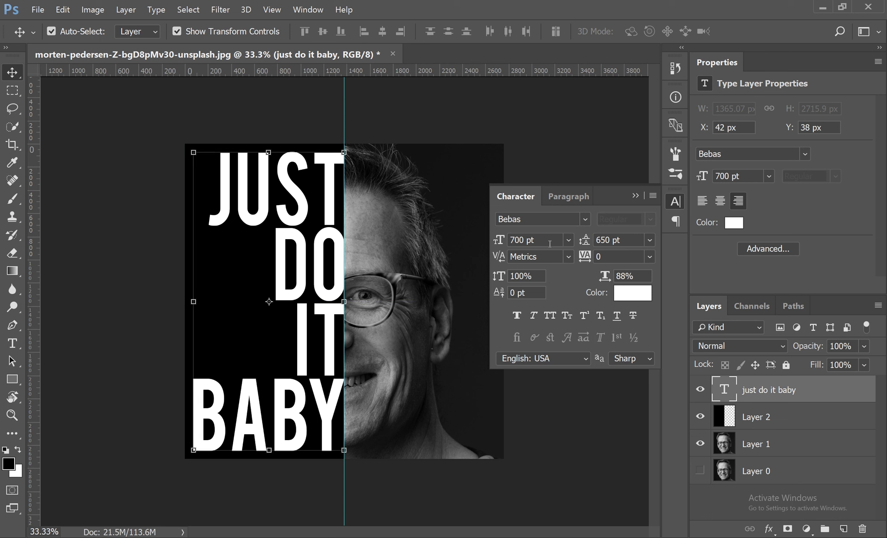
Step: Set the font size to 680 pt and leading to 690 pt, then nudge the text up
double_click(510, 239)
text(680)
key(Return)
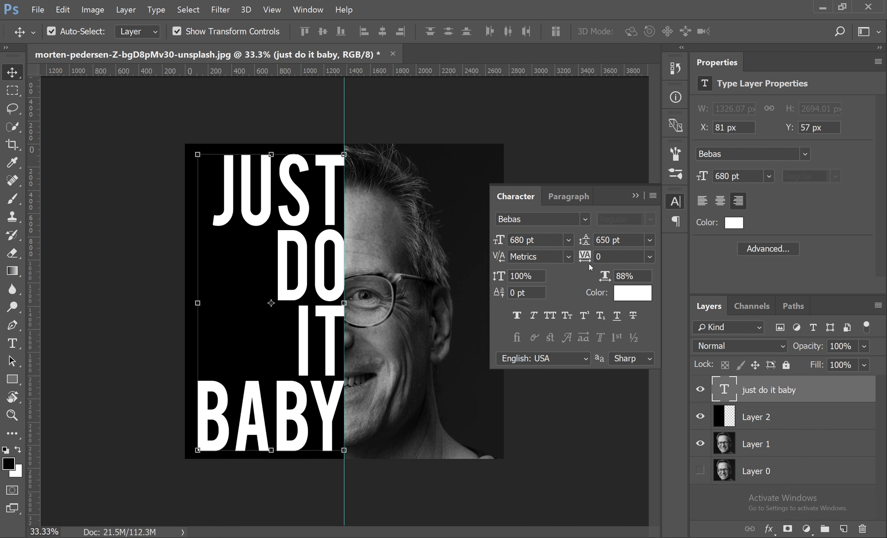
drag(611, 239, 597, 239)
text(5)
key(Return)
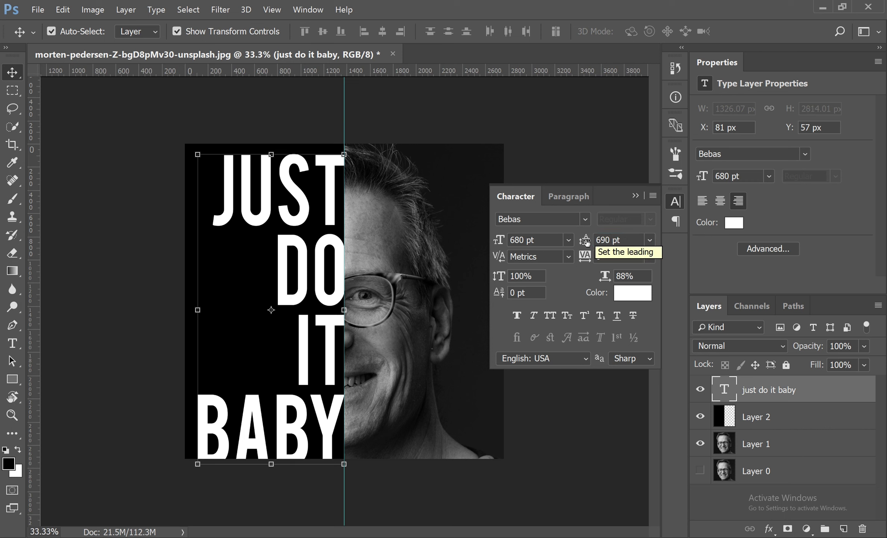
drag(333, 191, 334, 185)
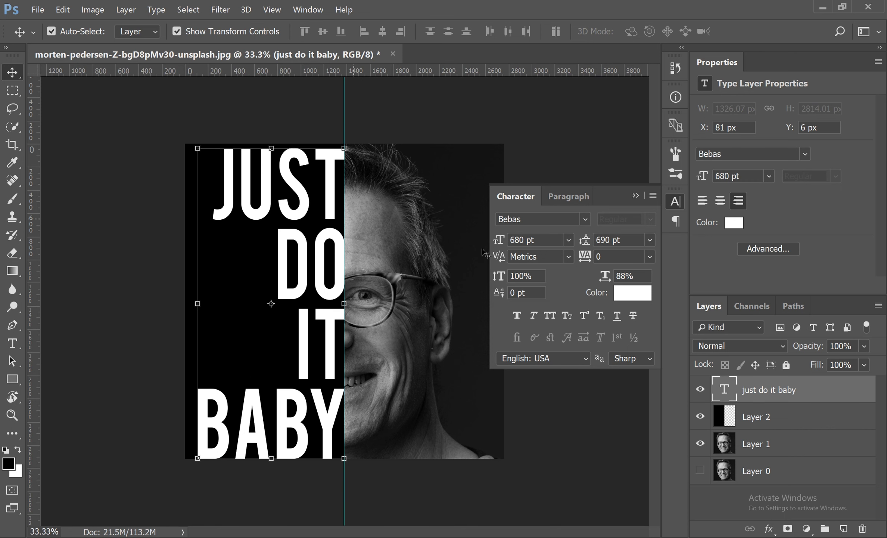
Step: Switch the text between left and right alignment, repositioning it back onto the black half
click(702, 200)
drag(410, 261, 268, 263)
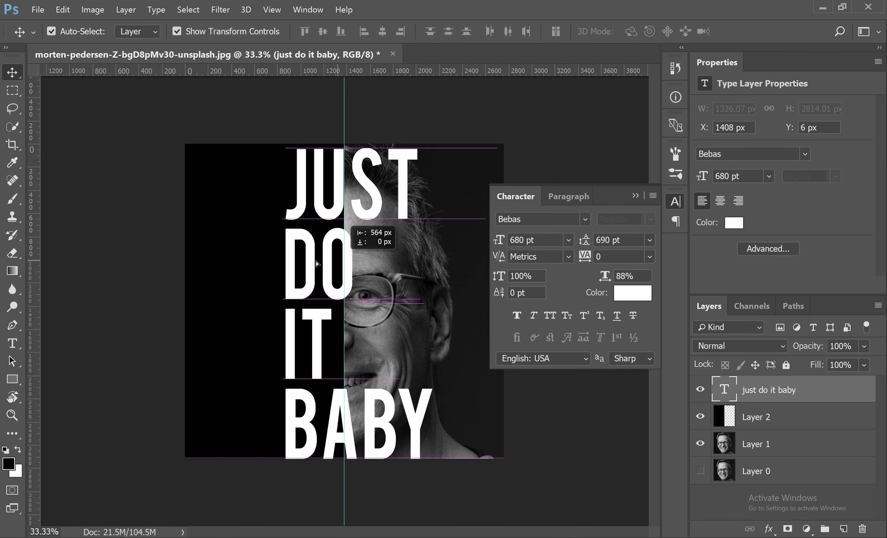
click(738, 201)
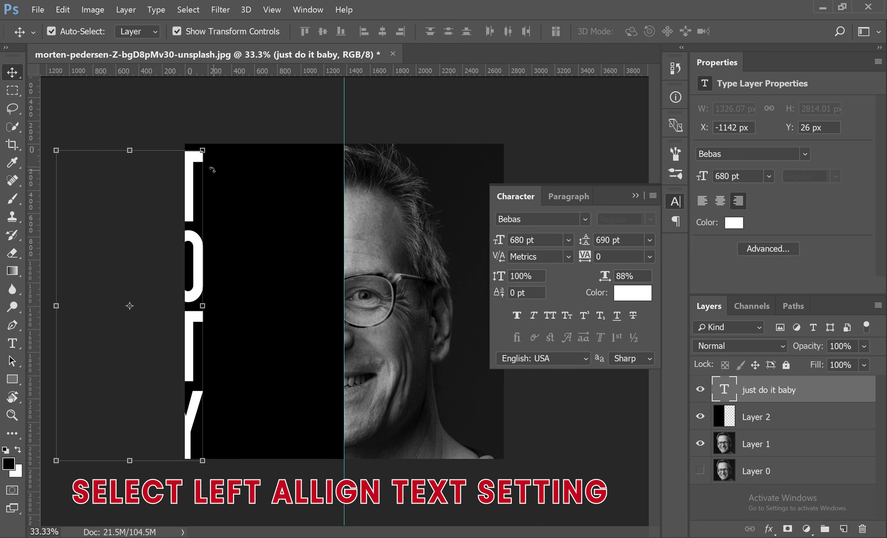
drag(188, 174, 331, 181)
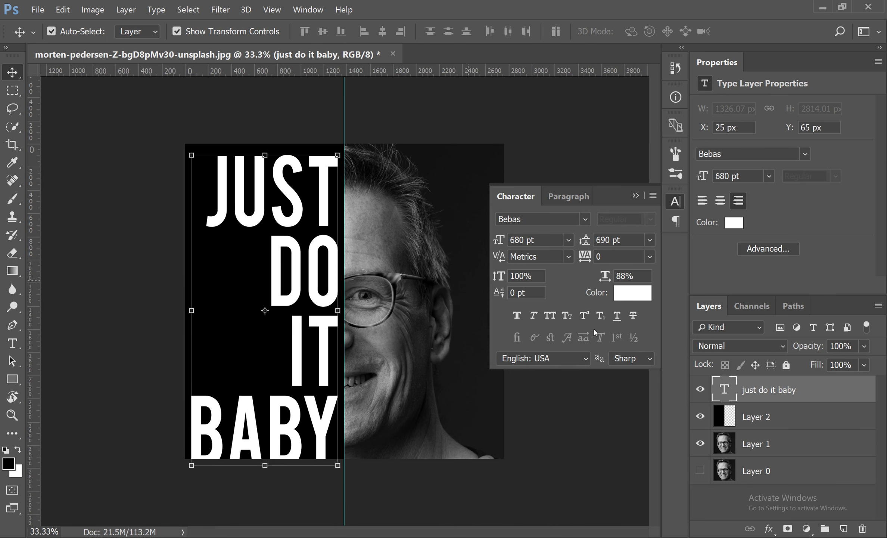
Step: Vertically centre the text against Layer 2 and nudge it up twice with Shift+Up
shift+click(749, 413)
click(326, 32)
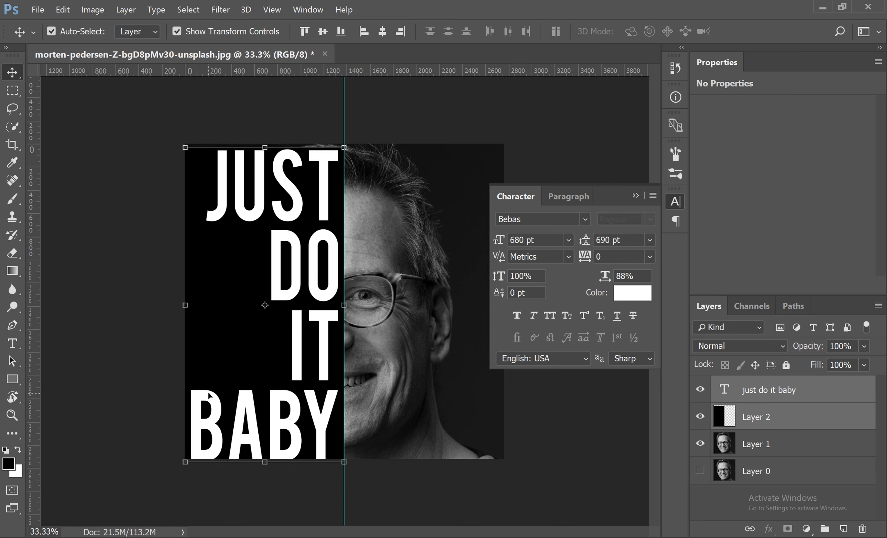
key(shift+Up)
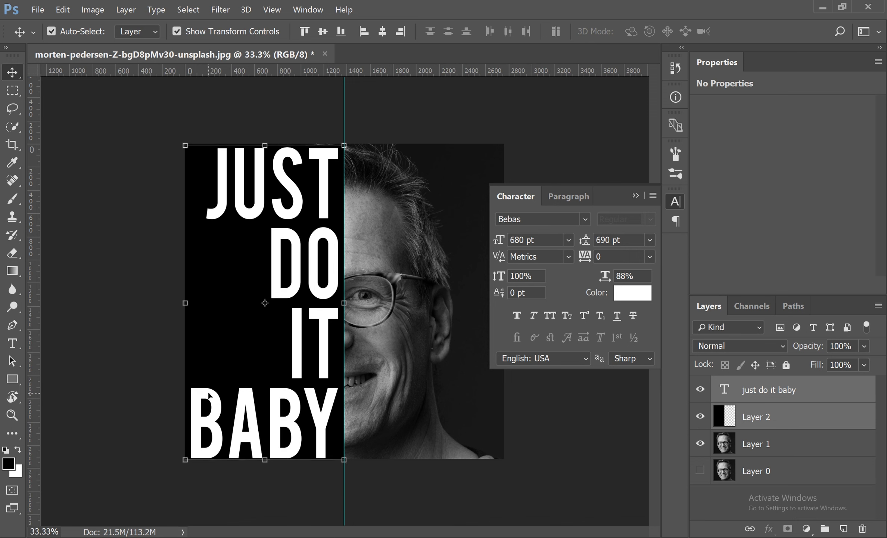
key(shift+Up)
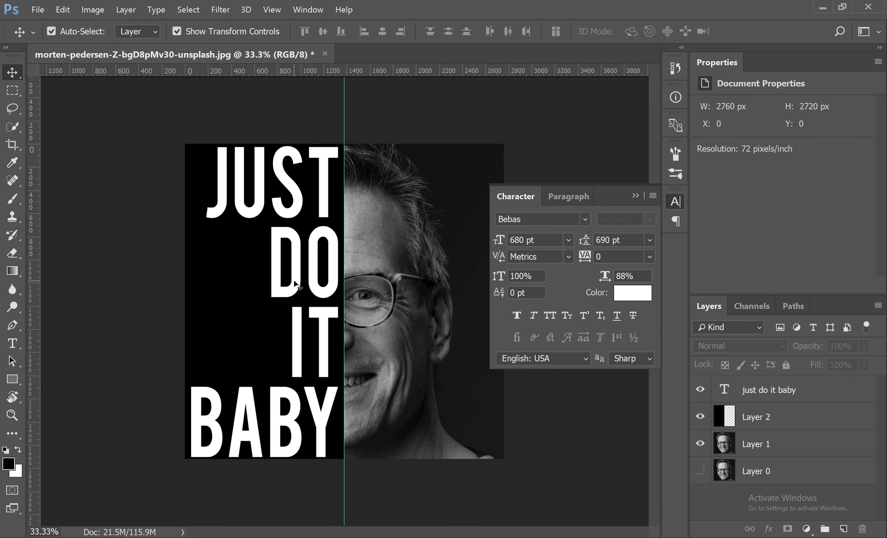
click(302, 309)
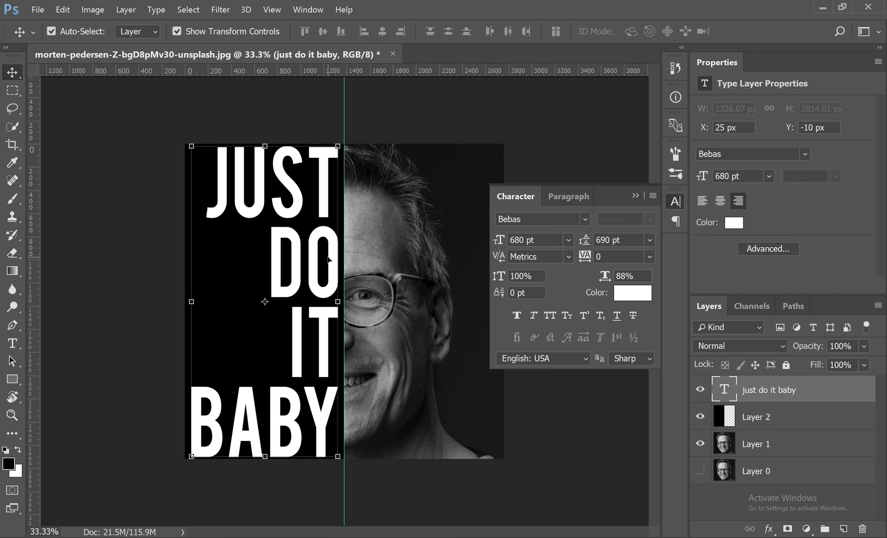
Step: Edit the slogan so the second line reads DOIT, deleting the separate IT line
key(t)
click(338, 248)
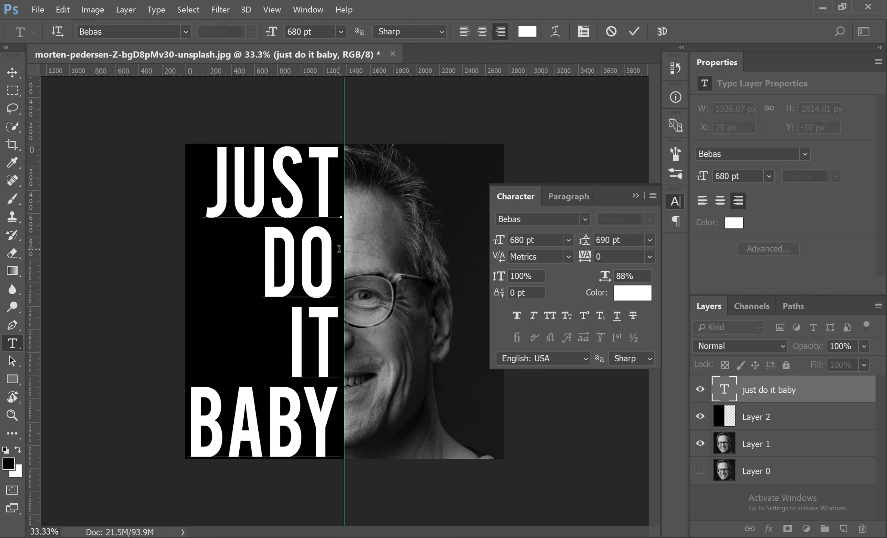
text(it)
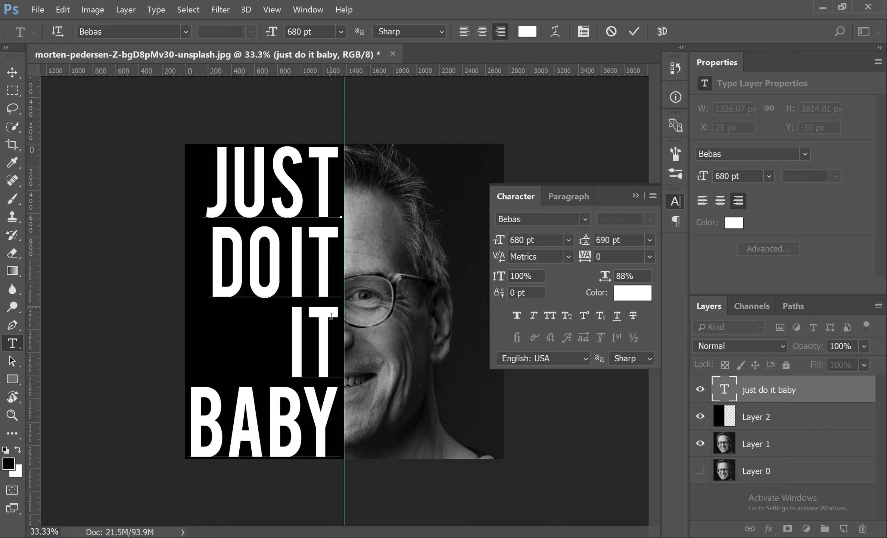
drag(331, 320, 288, 322)
key(BackSpace)
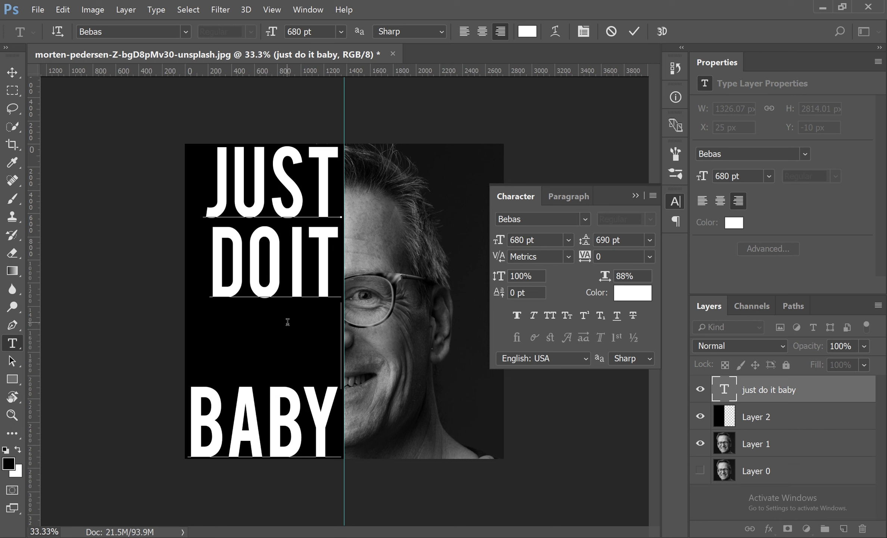
key(BackSpace)
Step: Add NOW as a fourth line under BABY and shift the text right to the centre guide
click(340, 329)
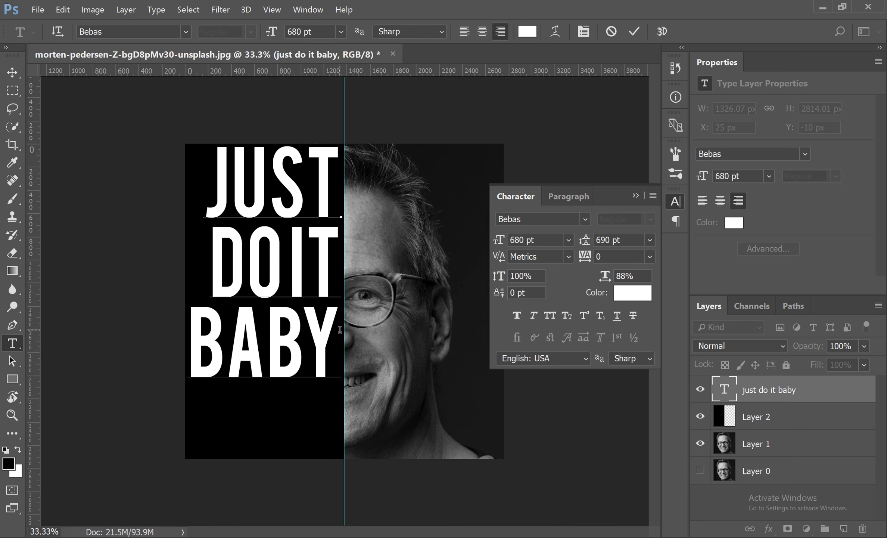
key(Return)
text(NOw)
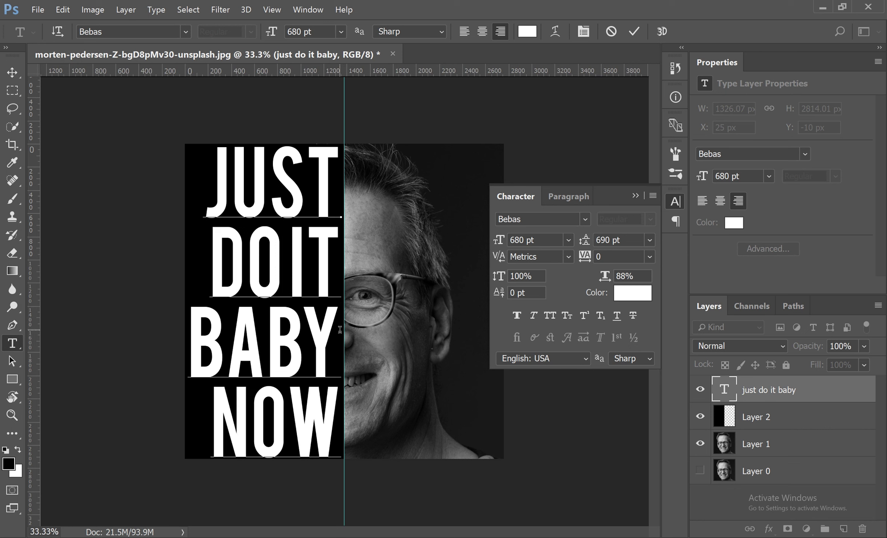
key(ctrl+Return)
key(v)
drag(296, 241, 299, 241)
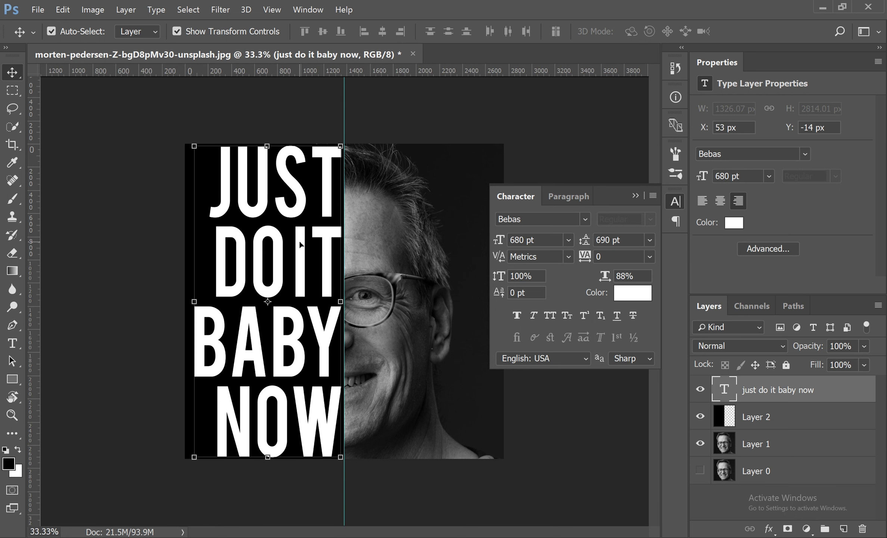
key(Right)
key(Right)
key(Right)
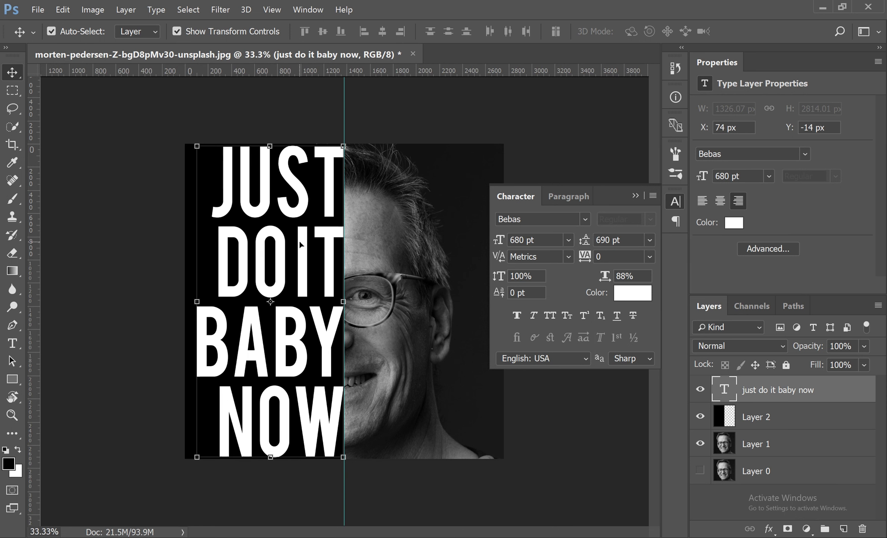
key(Right)
key(Right)
key(Right)
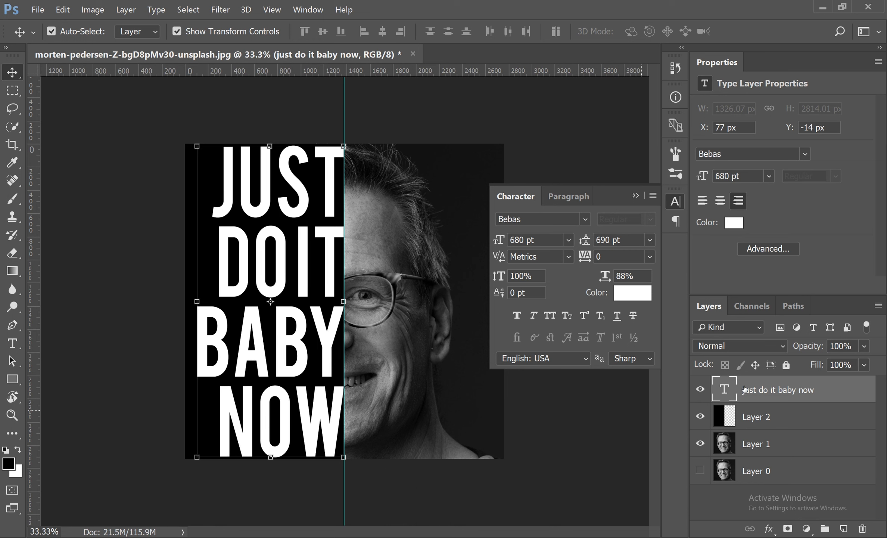
Step: Load the slogan letters as a selection, hide the text layer, and delete the letters from Layer 2
key(ctrl)
ctrl+click(725, 392)
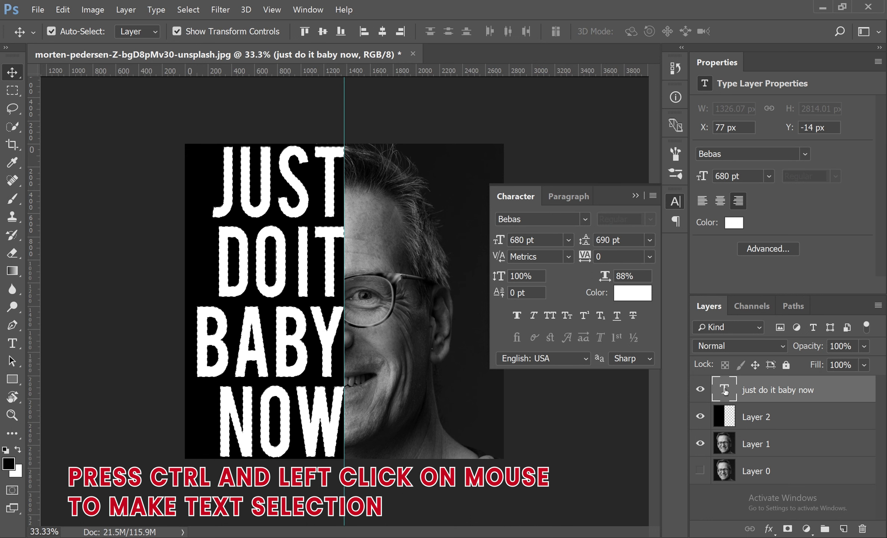
click(700, 389)
click(700, 389)
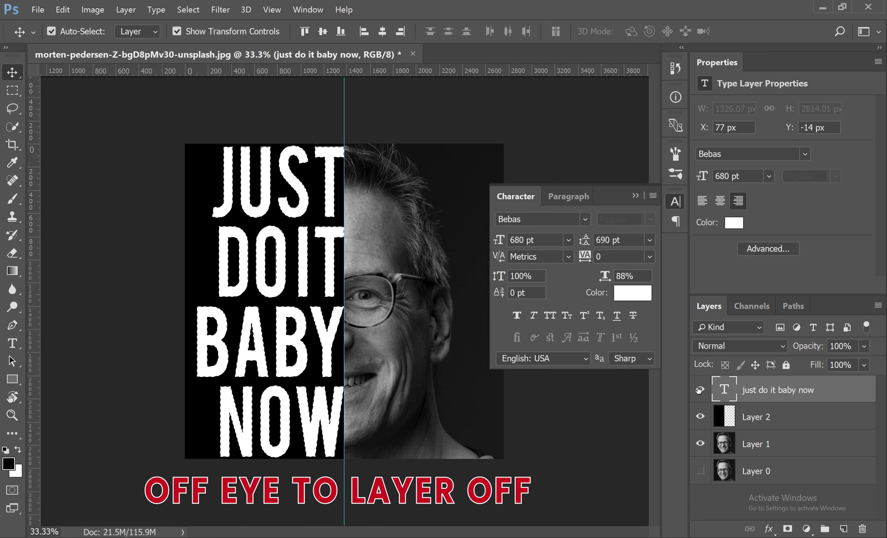
click(718, 417)
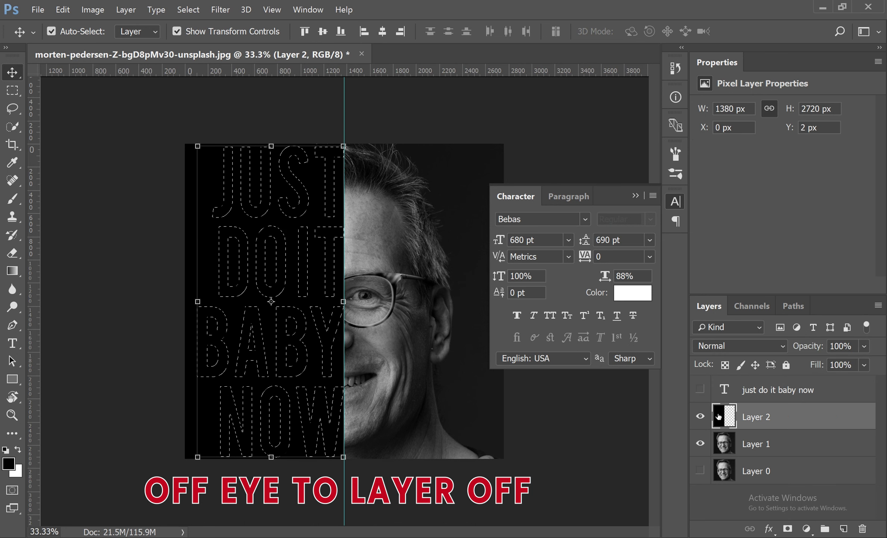
key(Delete)
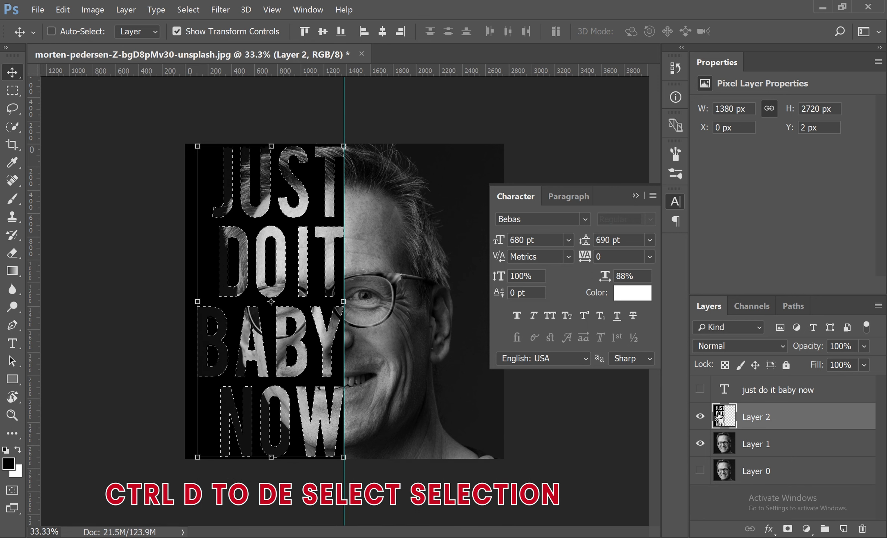
key(ctrl+d)
Step: Make the portrait photo, Layer 1, the active layer
click(558, 419)
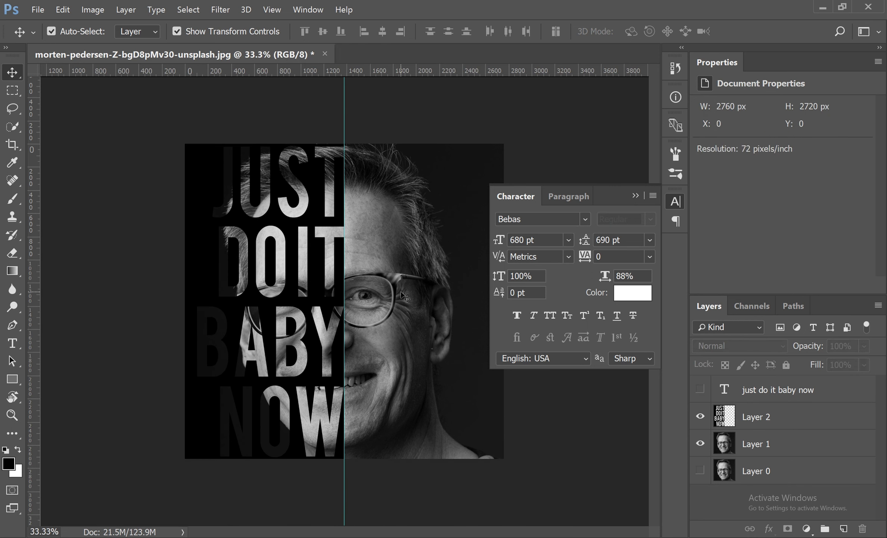
click(407, 295)
click(545, 421)
click(404, 263)
Step: Scale the portrait on Layer 1 up to about 160% (4421 × 4357 px)
key(ctrl+t)
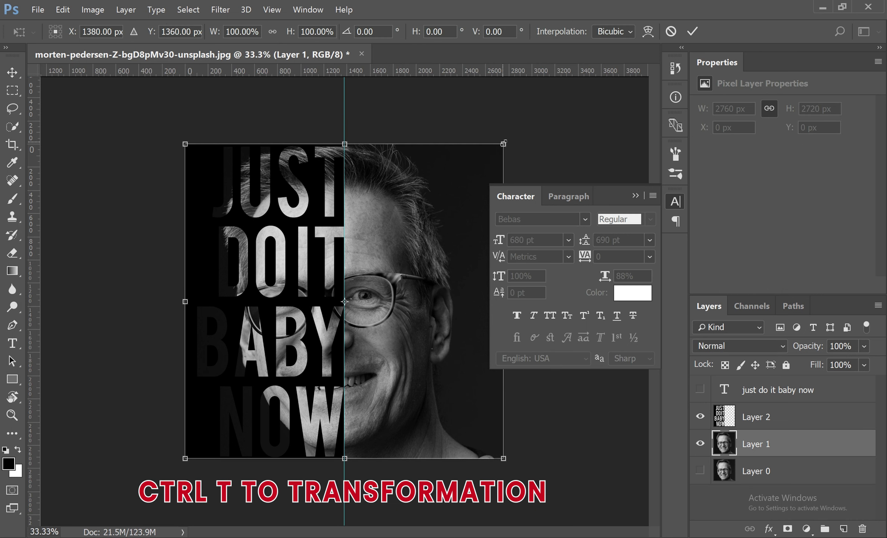
drag(503, 143, 622, 69)
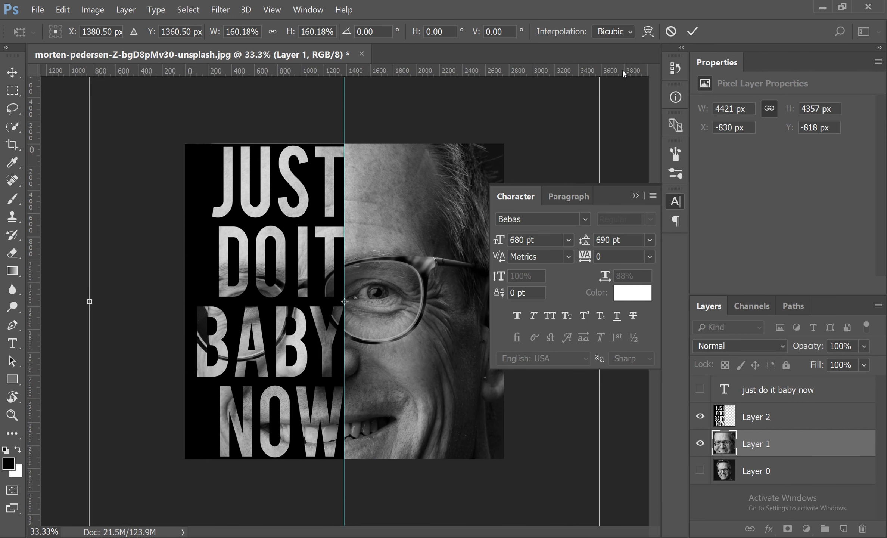
key(Return)
click(581, 143)
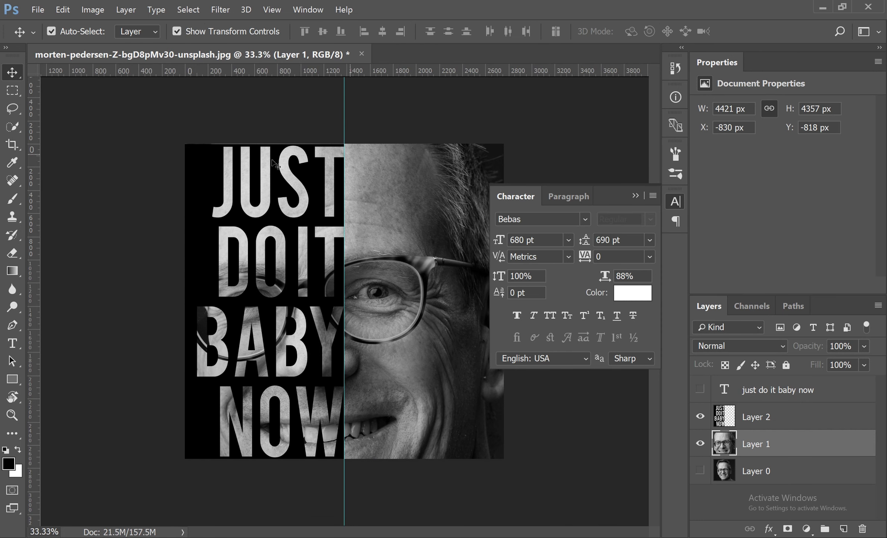
Step: Nudge the black half on Layer 2 up slightly
click(756, 420)
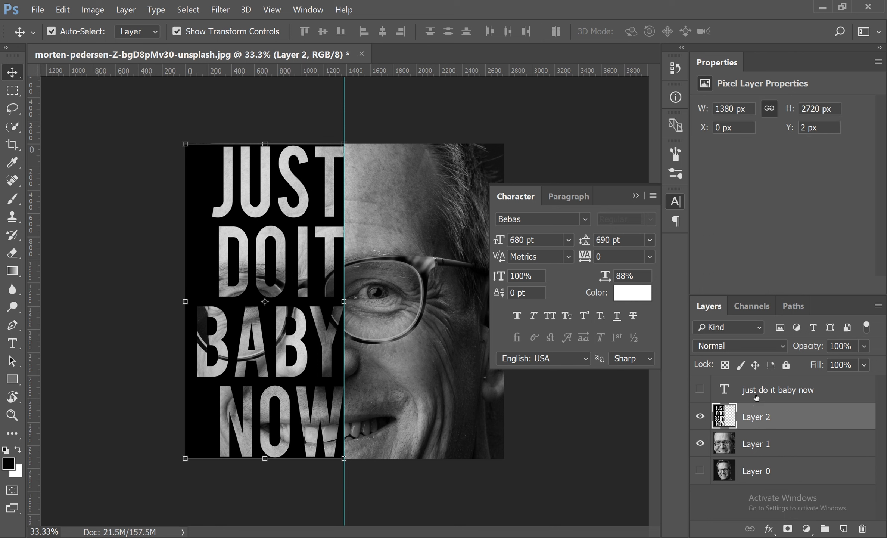
key(Up)
key(Up)
key(Up)
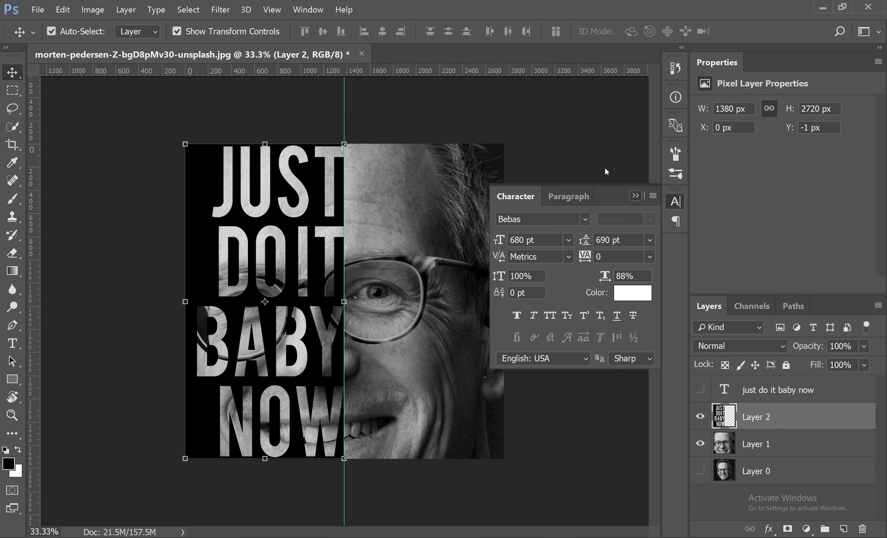
click(621, 194)
Step: Fit the whole poster on screen and view it full screen on black
key(ctrl)
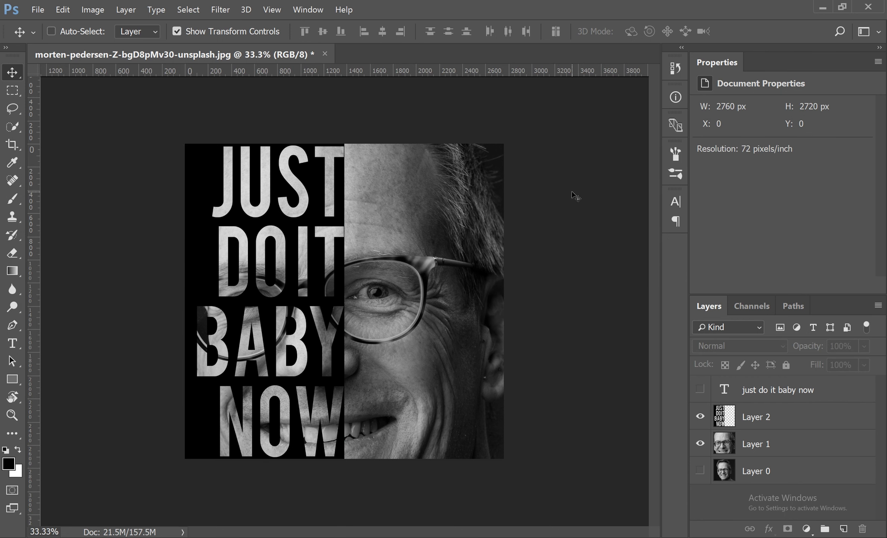
key(ctrl+0)
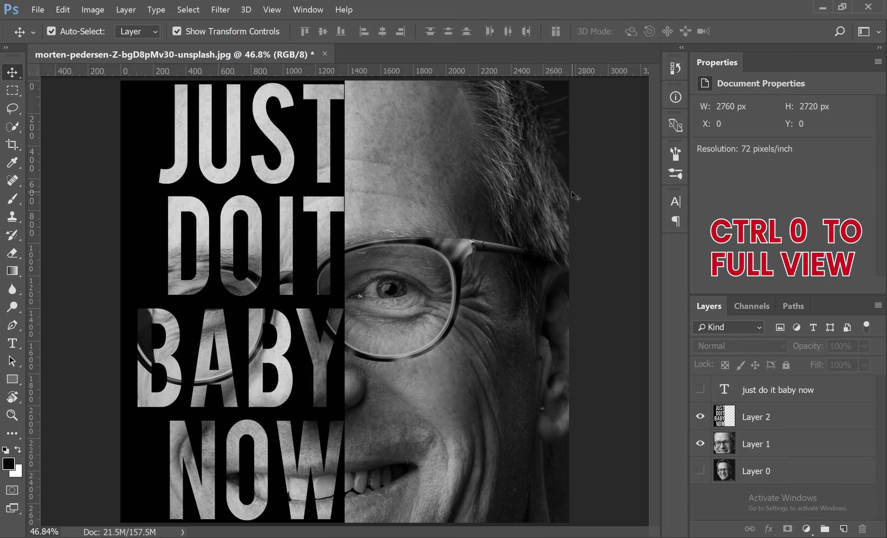
key(shift+f)
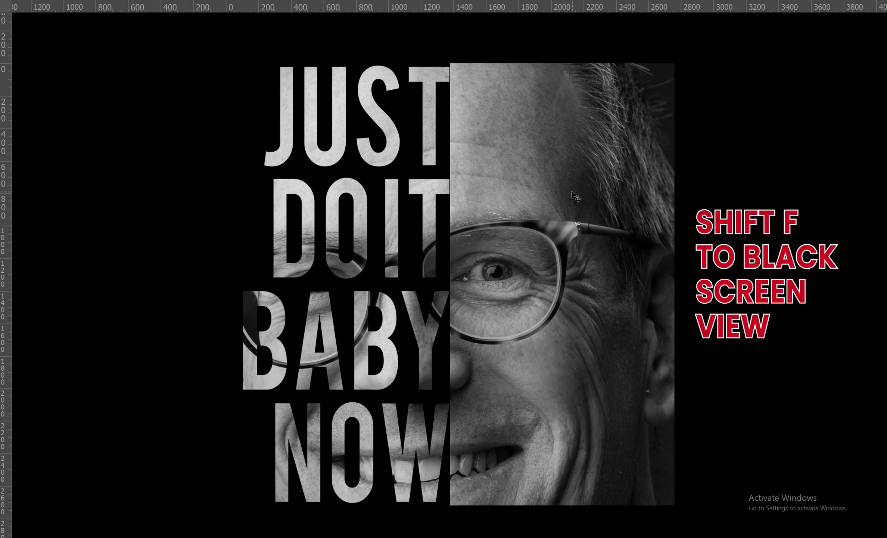